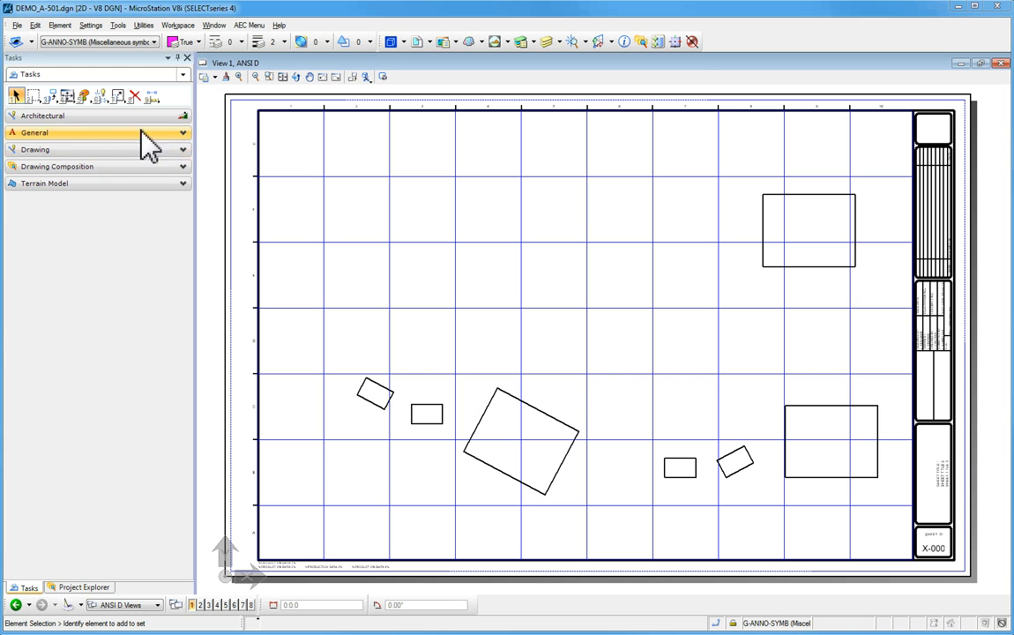
Start the Place AEC Drawing Area Title tool from the General tasks.
click(183, 133)
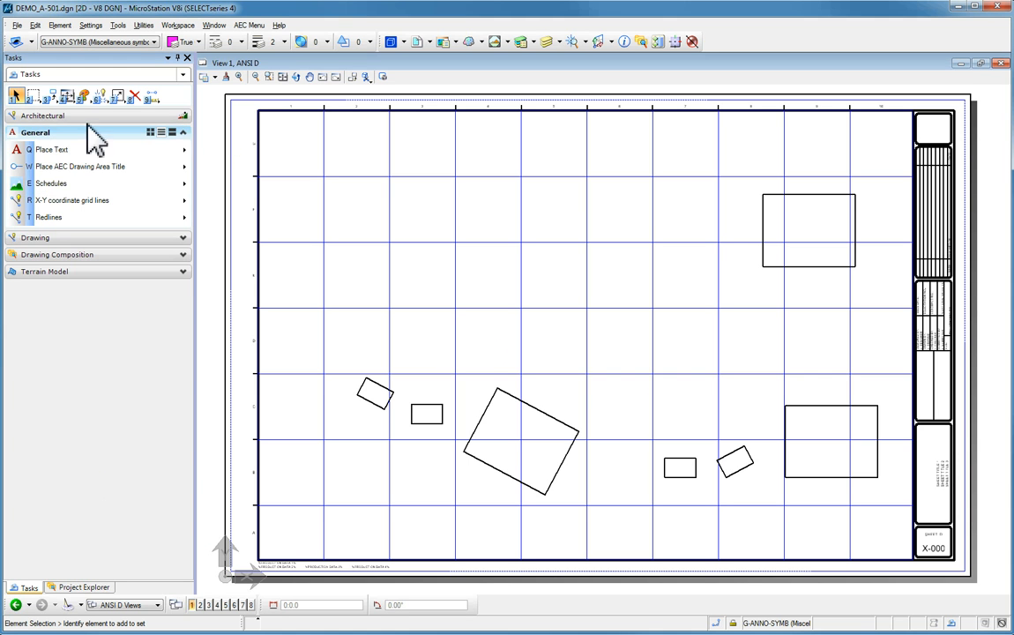
click(43, 173)
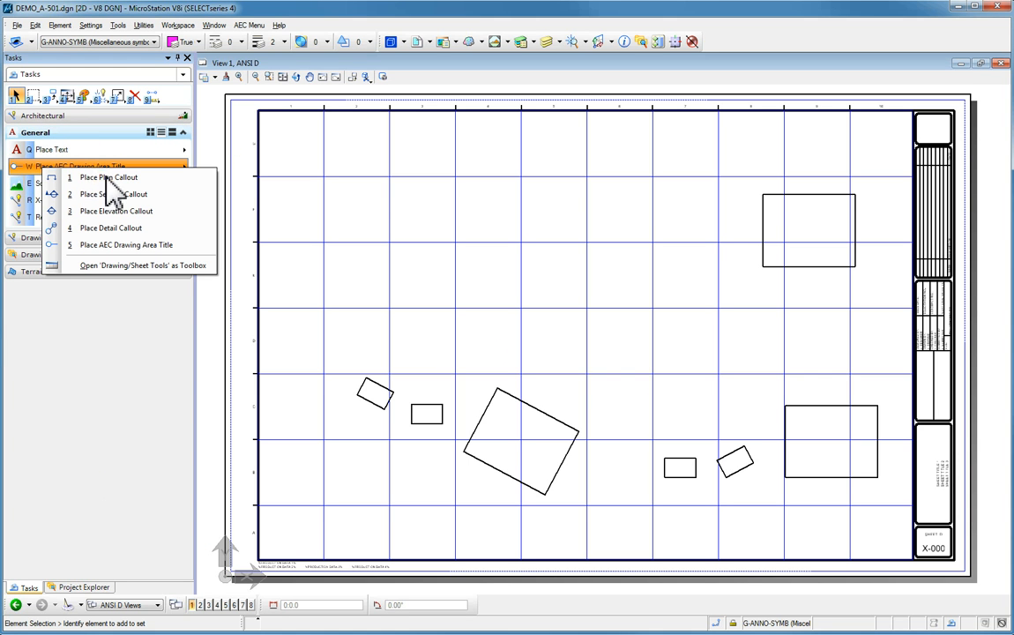
click(117, 246)
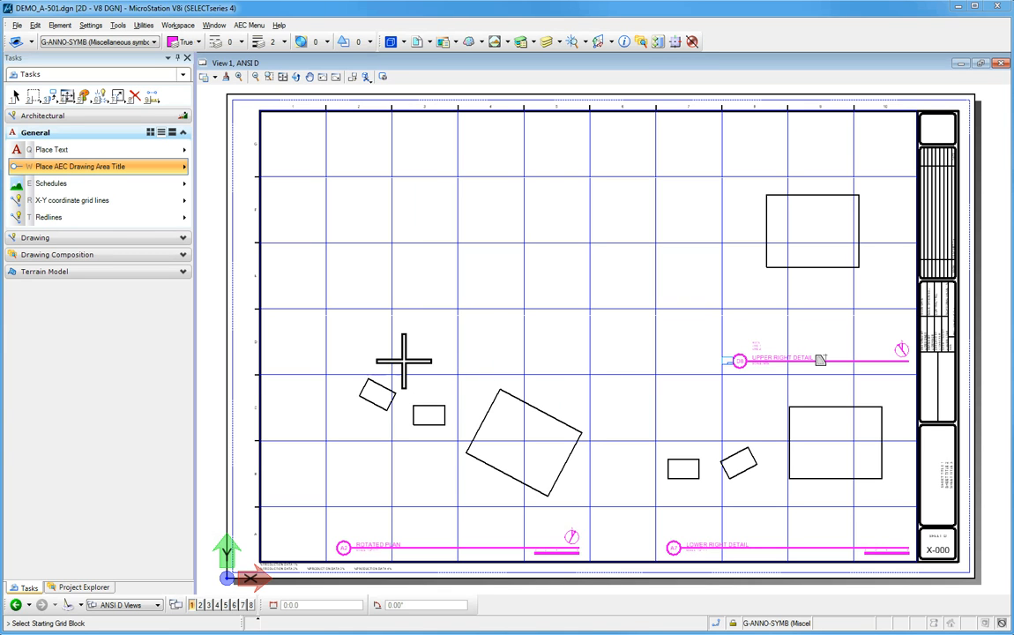
Launch Place A/E/C Drawing Area Title from the Drawing Area Titles and Bar Scales links and move its dialog fully into view.
click(81, 587)
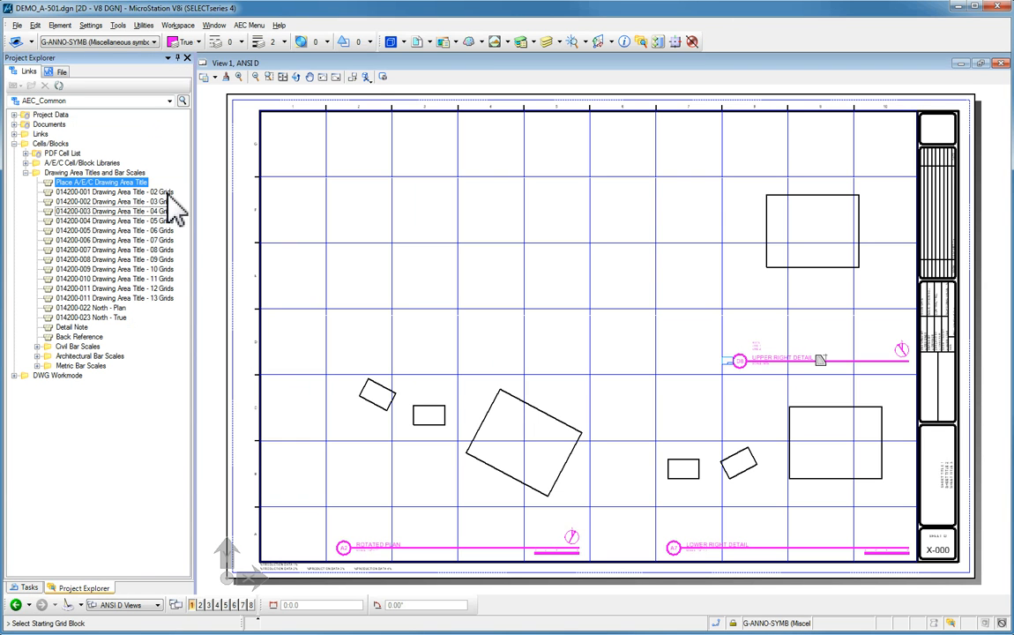
click(50, 142)
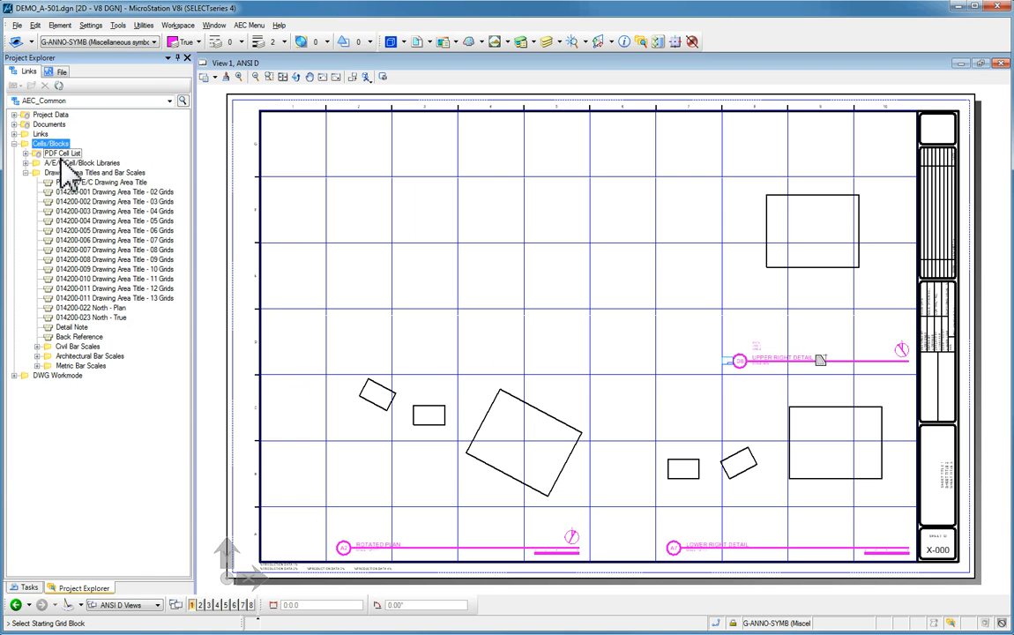
click(69, 172)
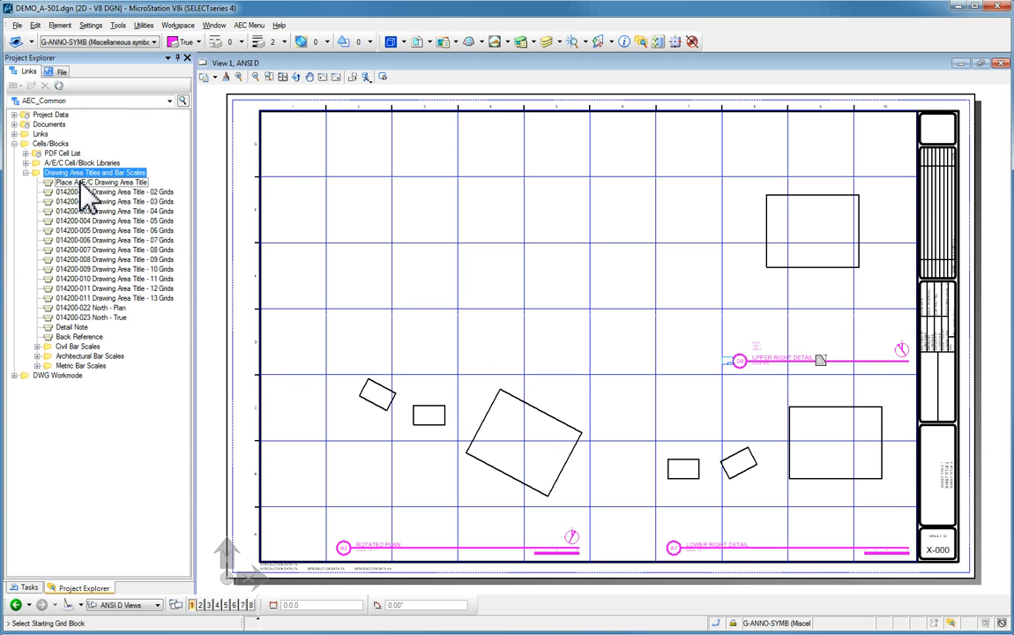
click(64, 183)
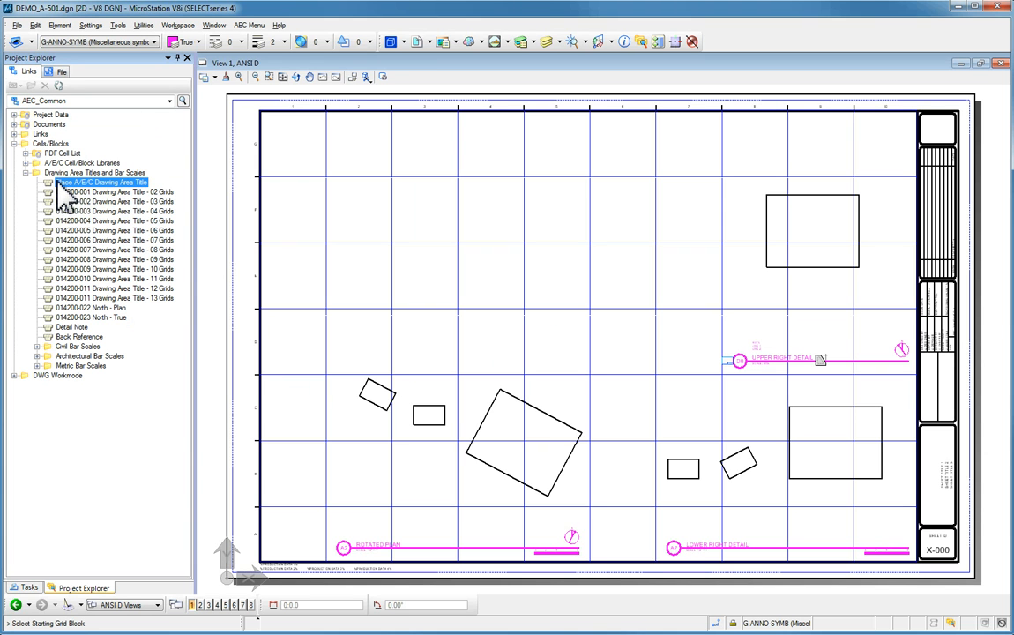
double_click(58, 182)
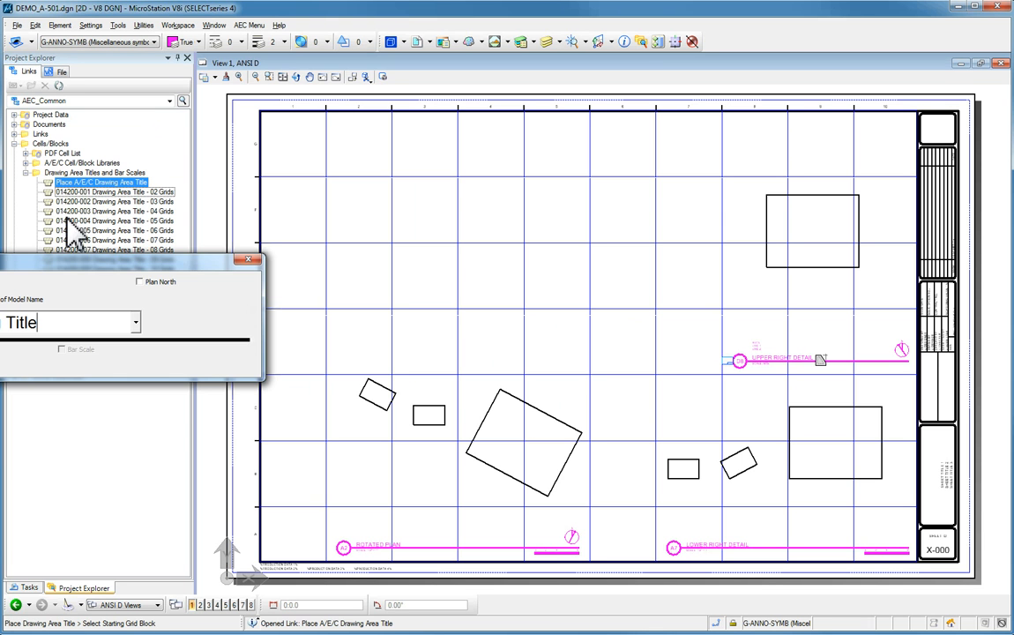
mouse_move(53, 263)
mouse_down()
mouse_move(562, 229)
mouse_move(573, 187)
mouse_up()
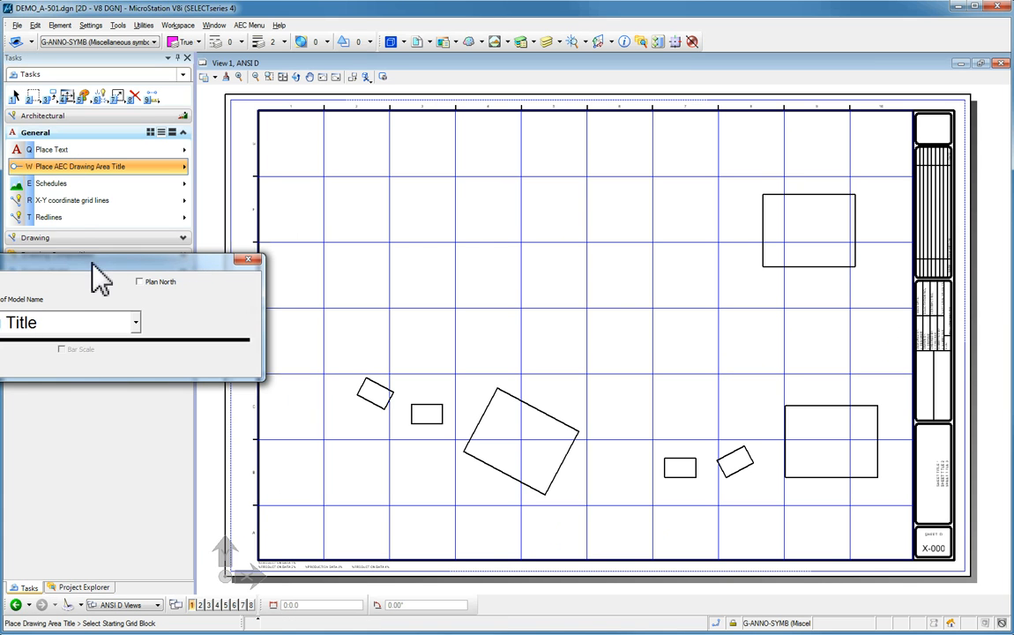
drag(92, 264, 440, 135)
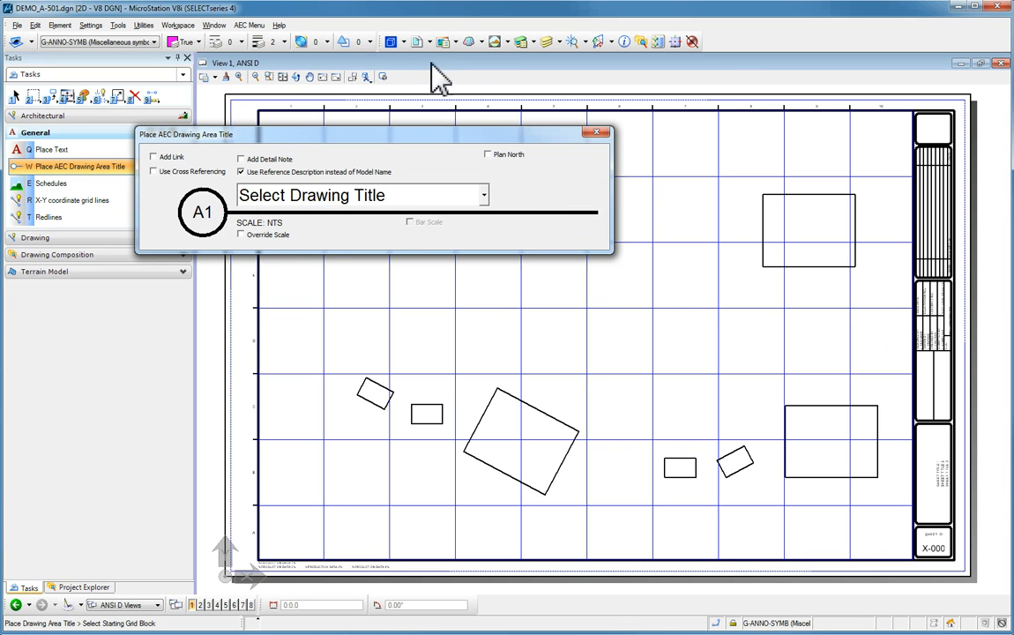
Review the descriptions of the sheet's attached references that supply the drawing titles.
click(417, 42)
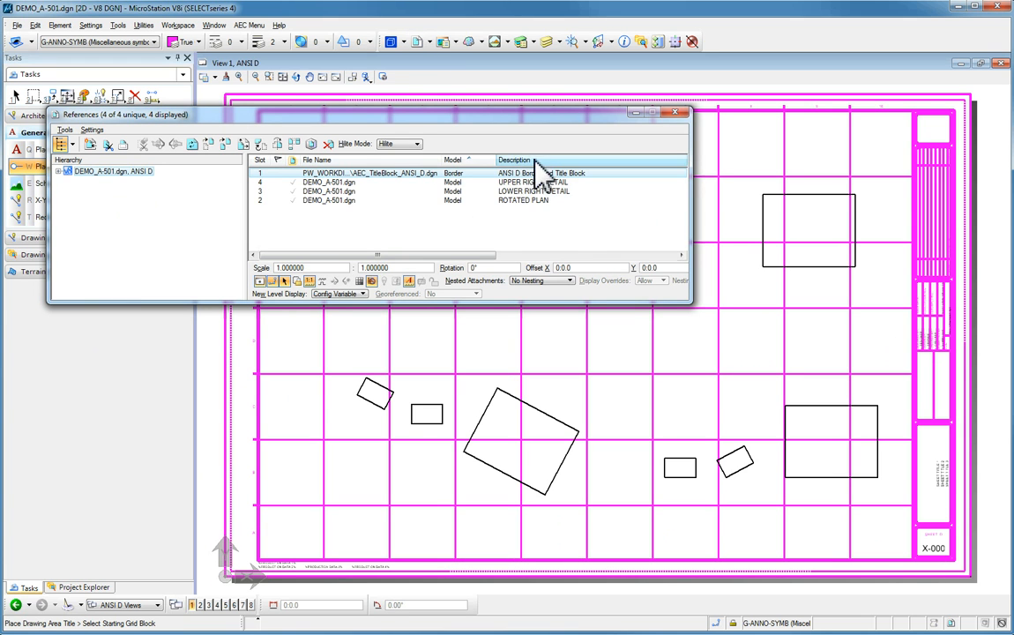
click(575, 211)
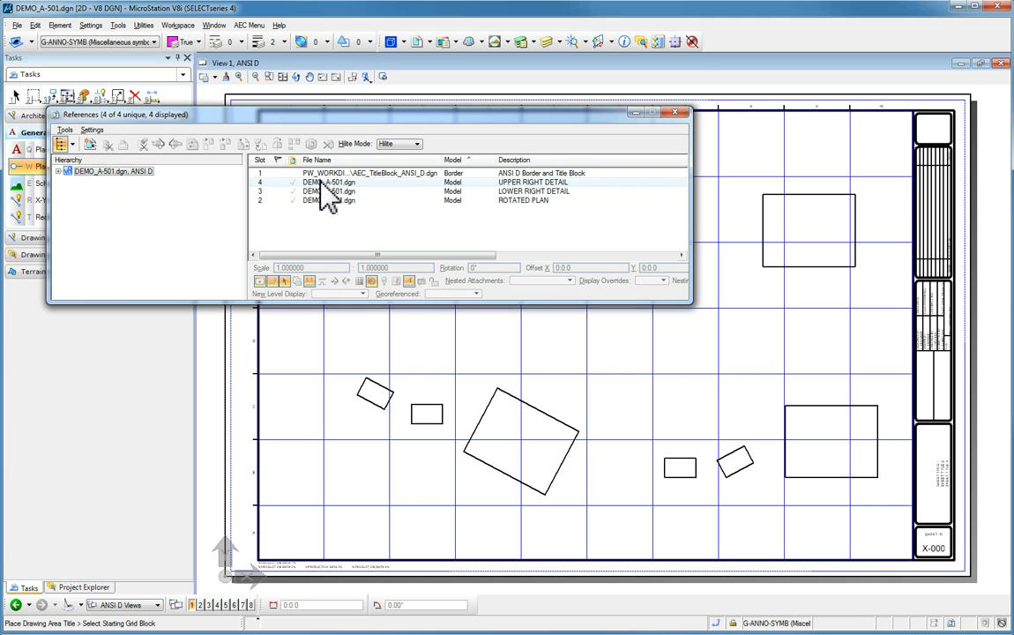
click(679, 113)
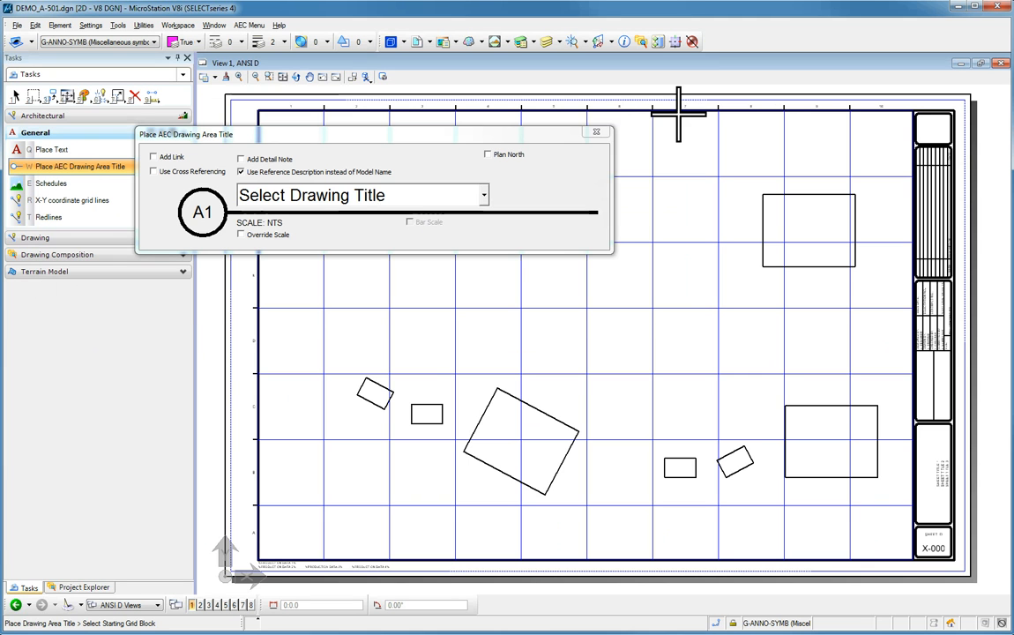
Choose UPPER RIGHT DETAIL as the drawing title and override its scale.
click(481, 195)
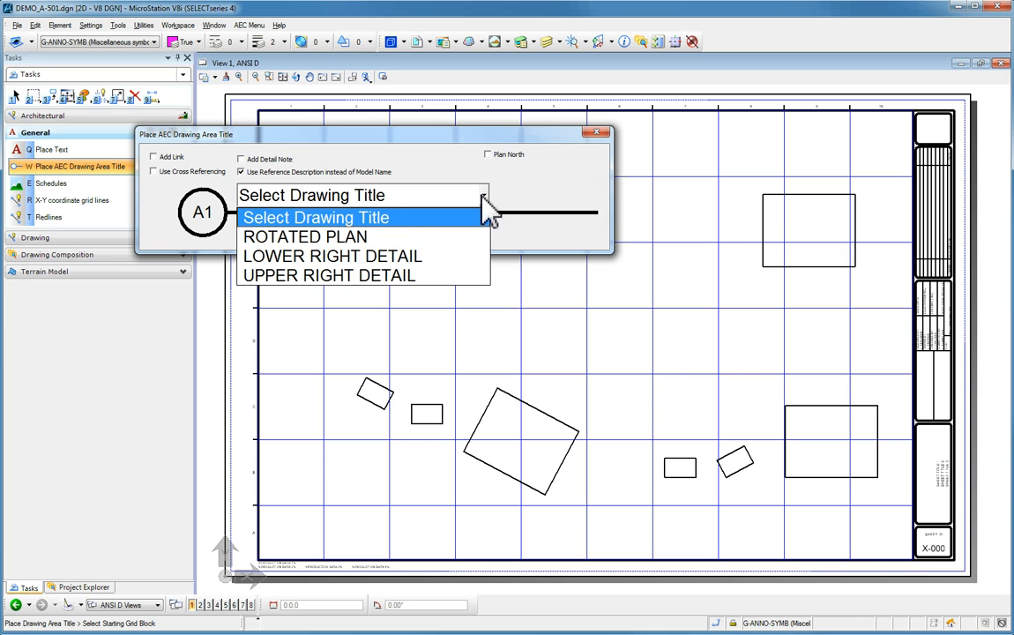
click(298, 279)
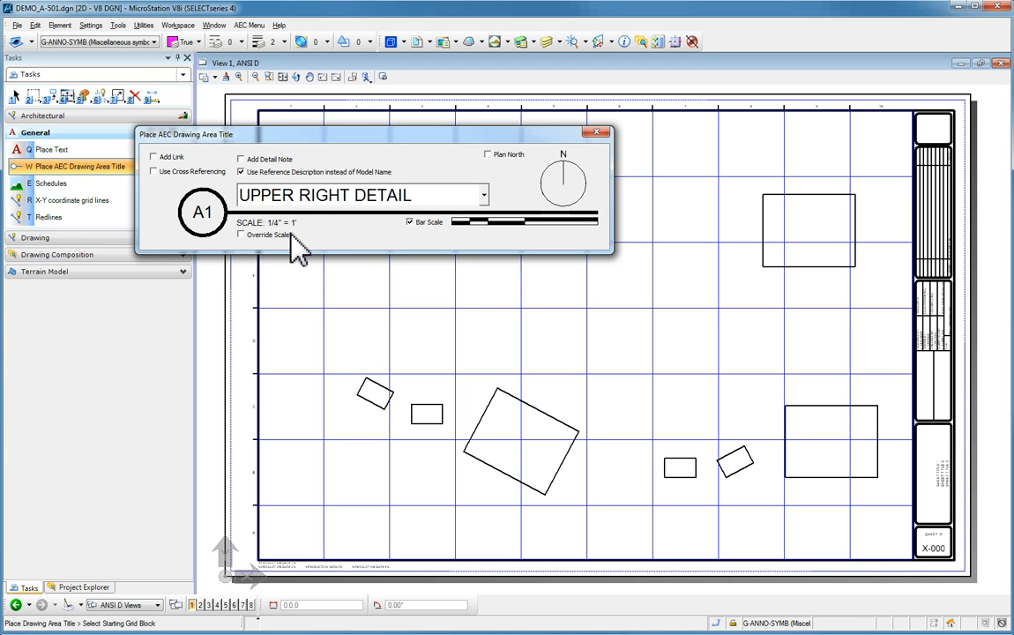
click(241, 234)
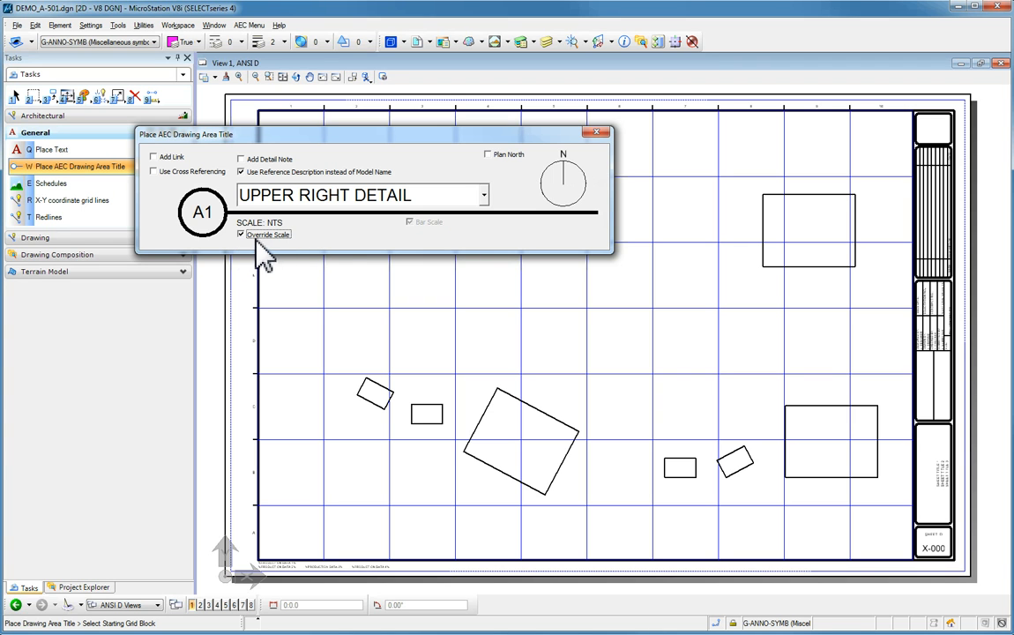
Include plan north and true north in the title, with a true north angle of 35°.
click(489, 155)
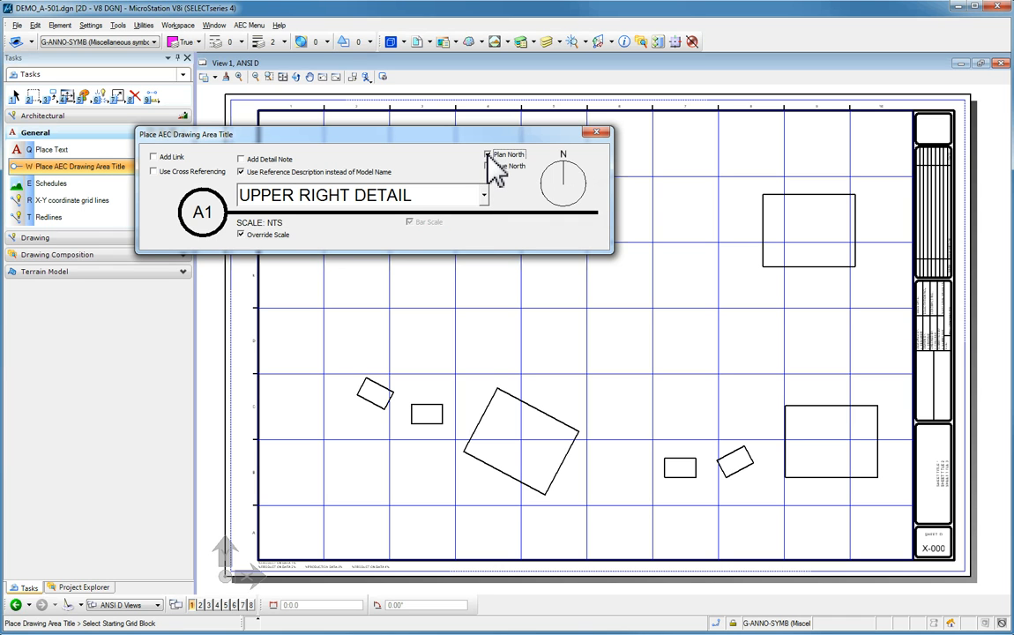
click(489, 167)
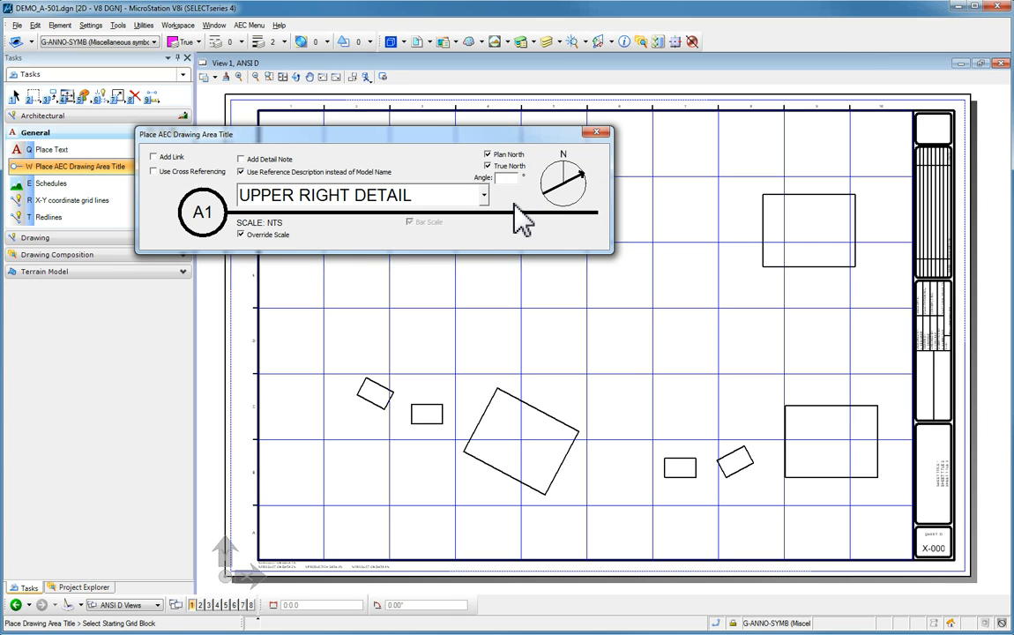
text(35)
Add a detail note, cross referencing and a link to the drawing area title.
click(241, 159)
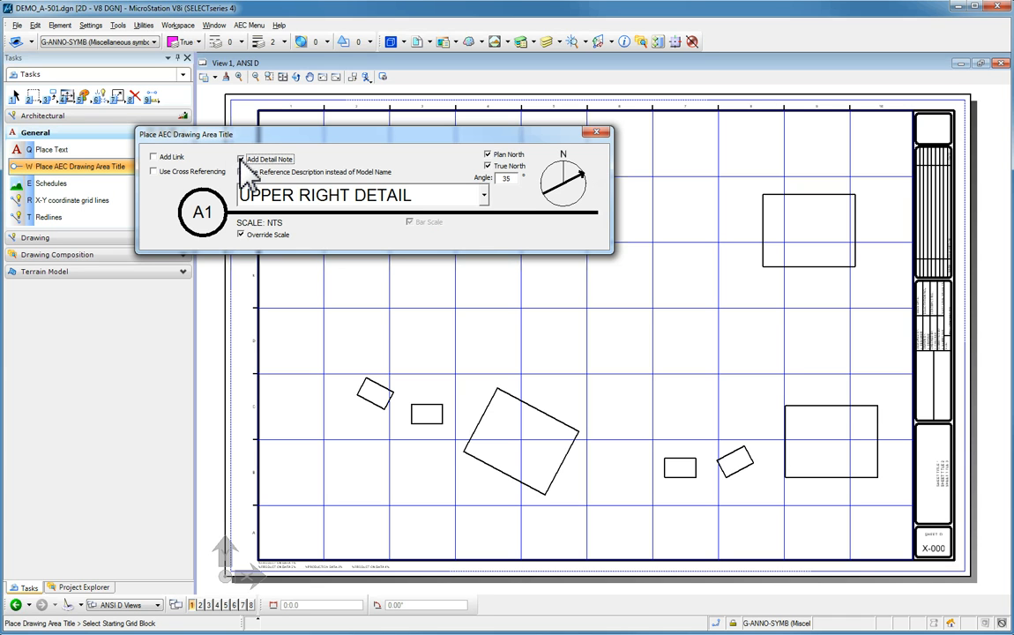
click(155, 171)
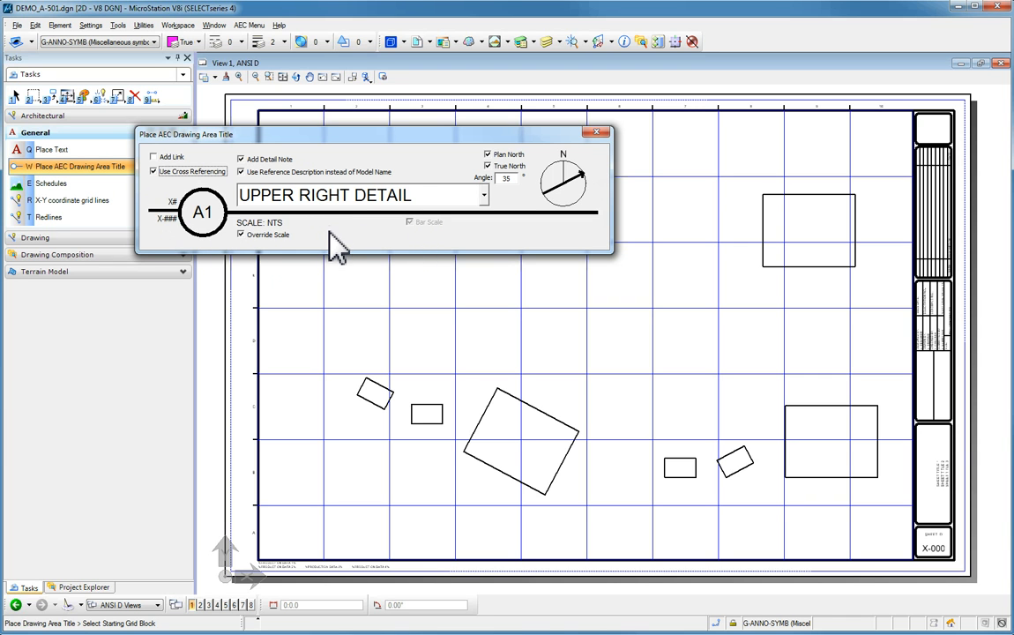
click(154, 157)
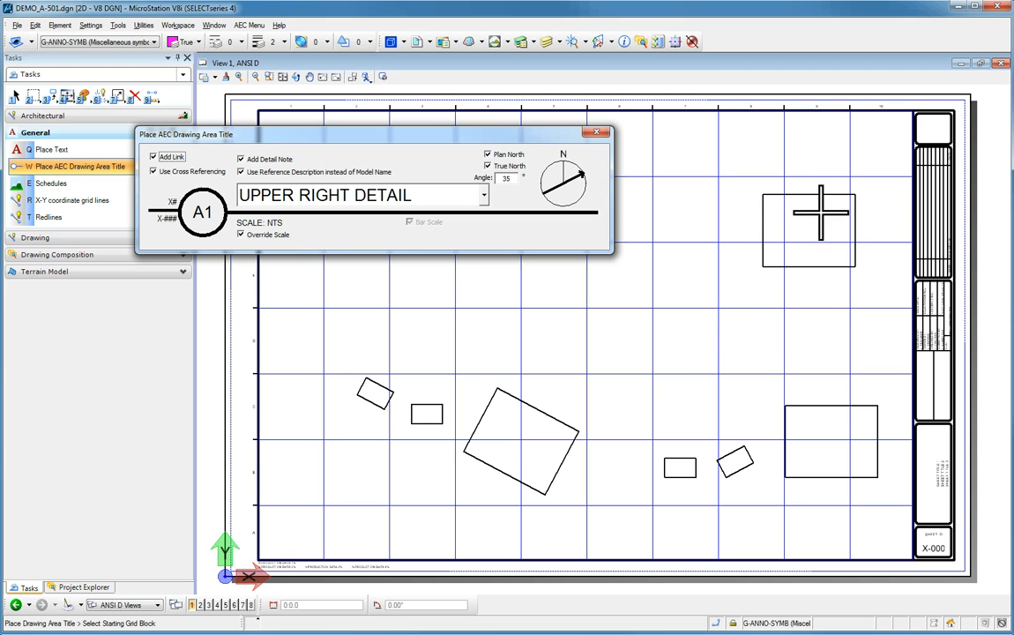
Place the title below the upper-right detail, spanning grid blocks D8 to D10, and close the title dialog.
click(740, 348)
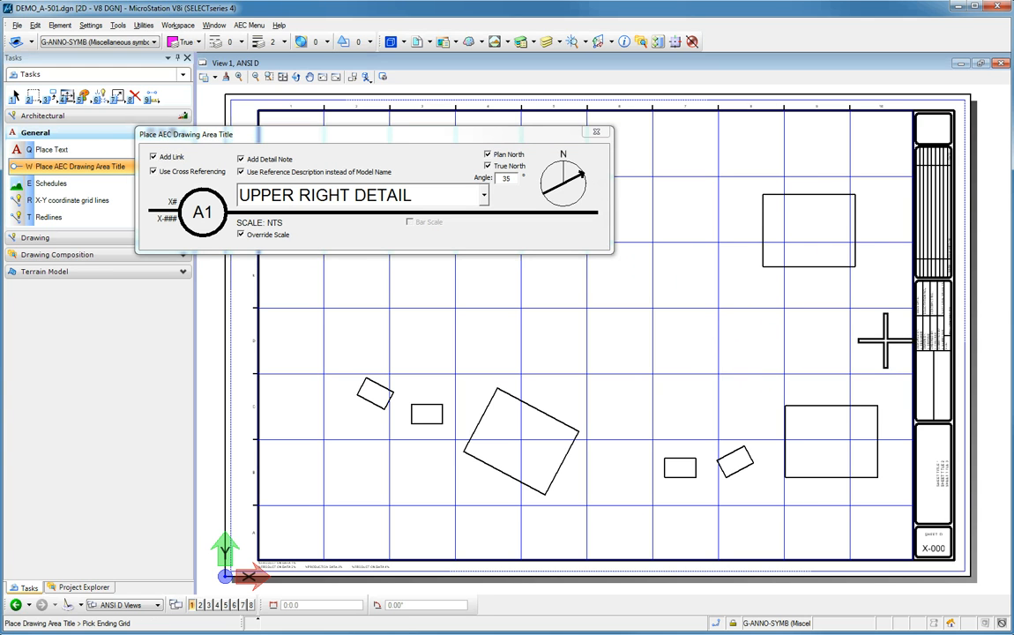
click(884, 340)
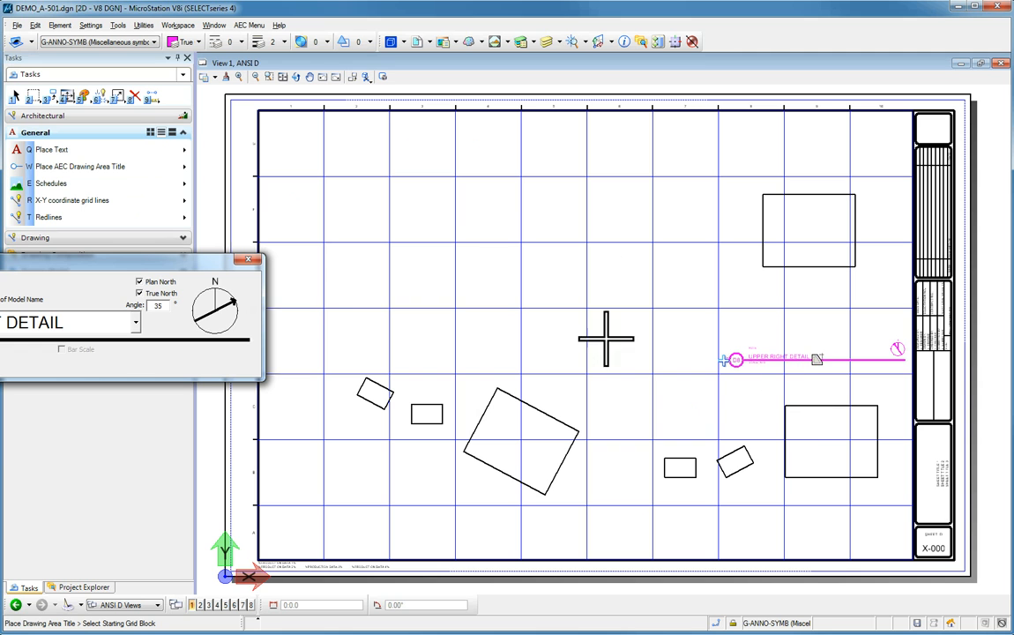
click(248, 258)
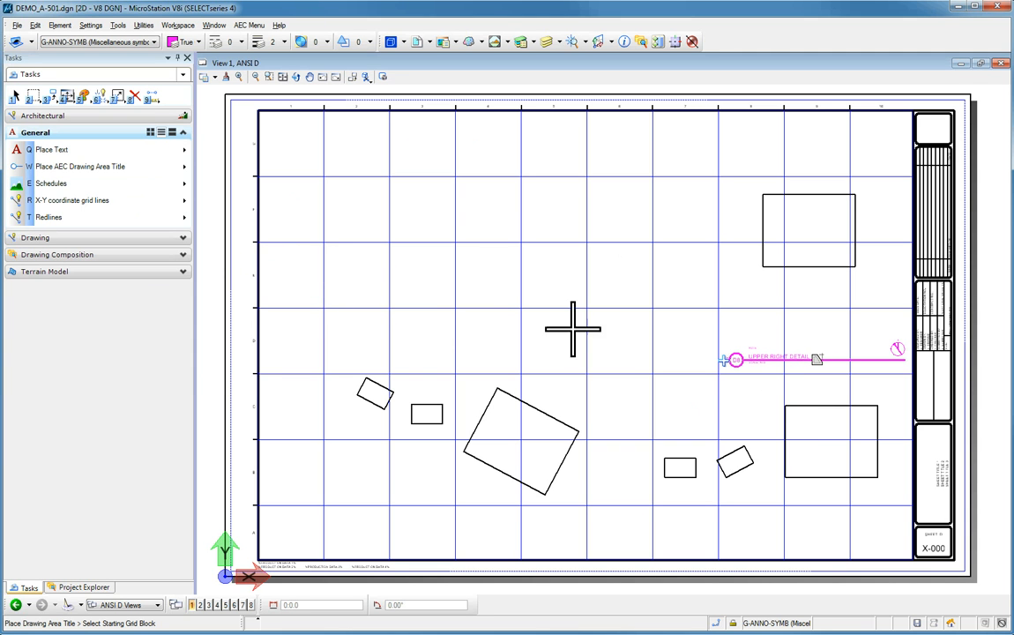
Edit the note above the UPPER RIGHT DETAIL title, adding the text LINE 1 and LINE 2 on separate lines below NOTE:.
scroll(833, 379, up, 5)
scroll(482, 324, down, 3)
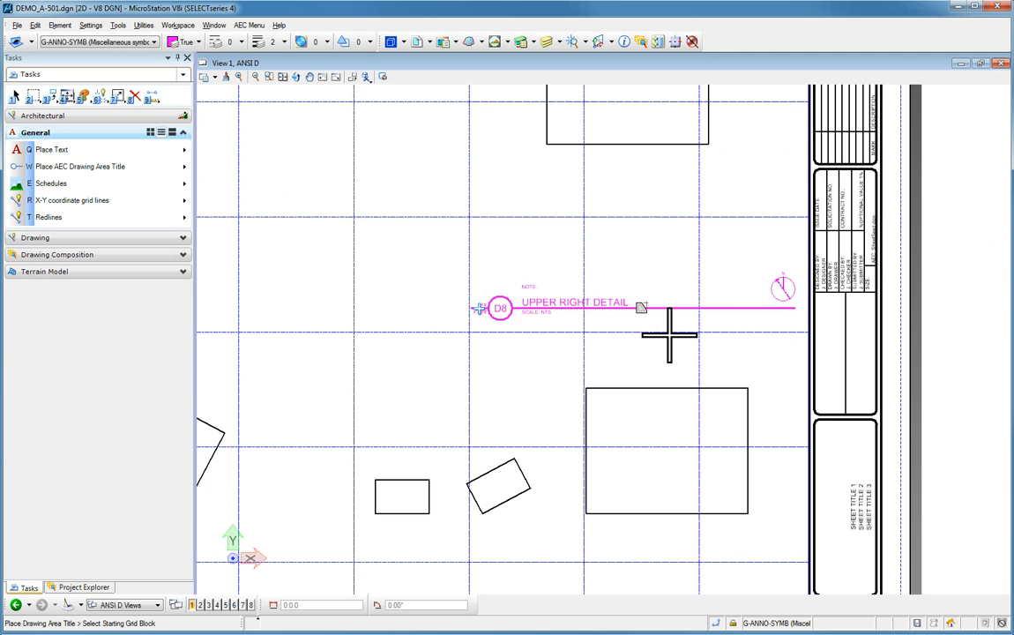
scroll(626, 327, up, 3)
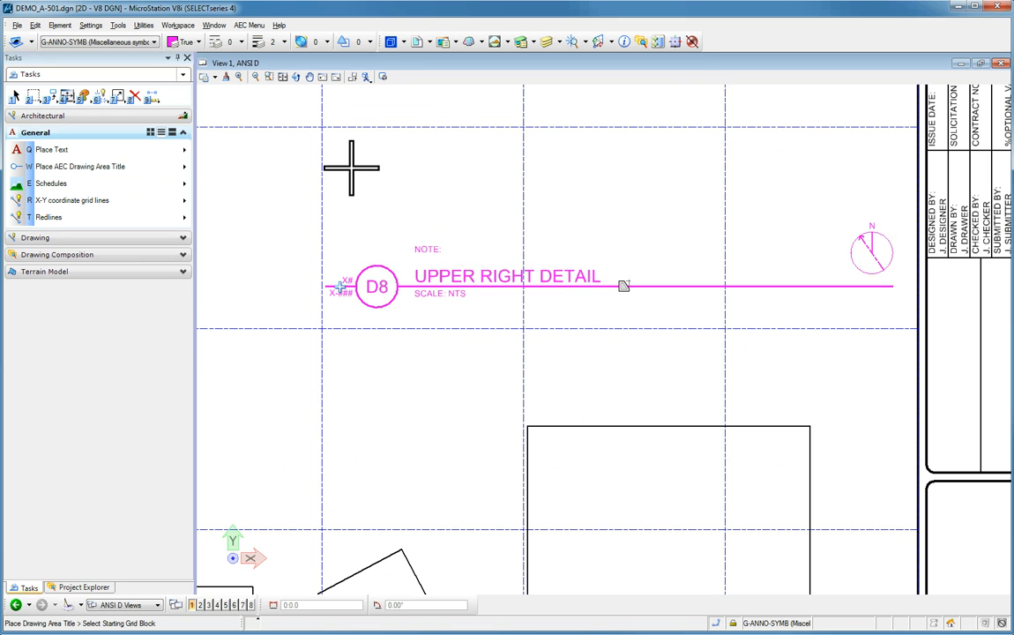
click(15, 96)
double_click(428, 250)
click(623, 297)
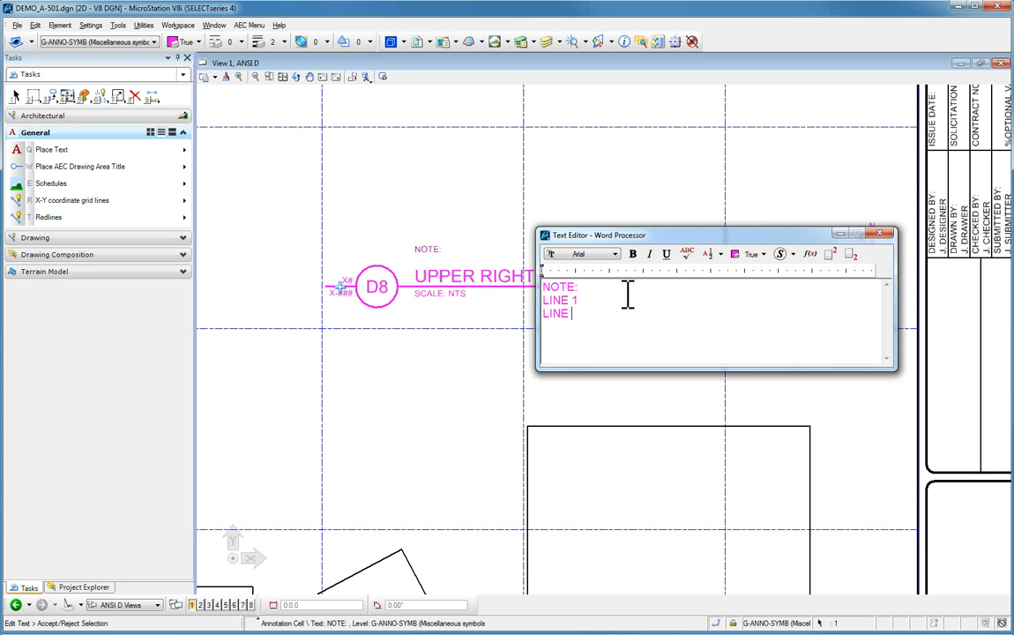
click(467, 174)
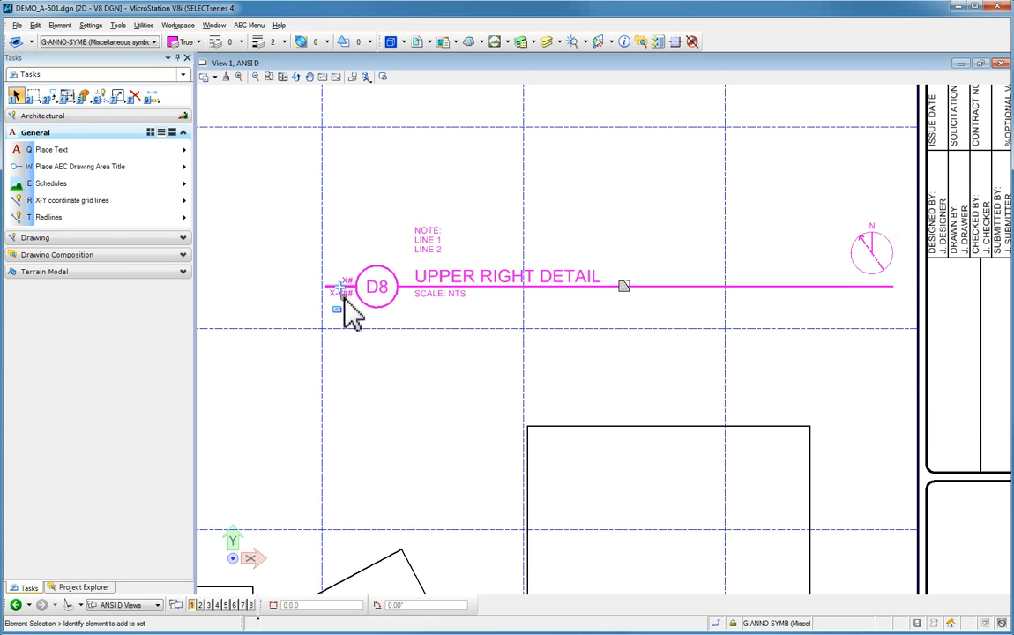
Set the title's cross-reference link to the ANSI E model in DEMO_A-501.dgn.
mouse_move(343, 288)
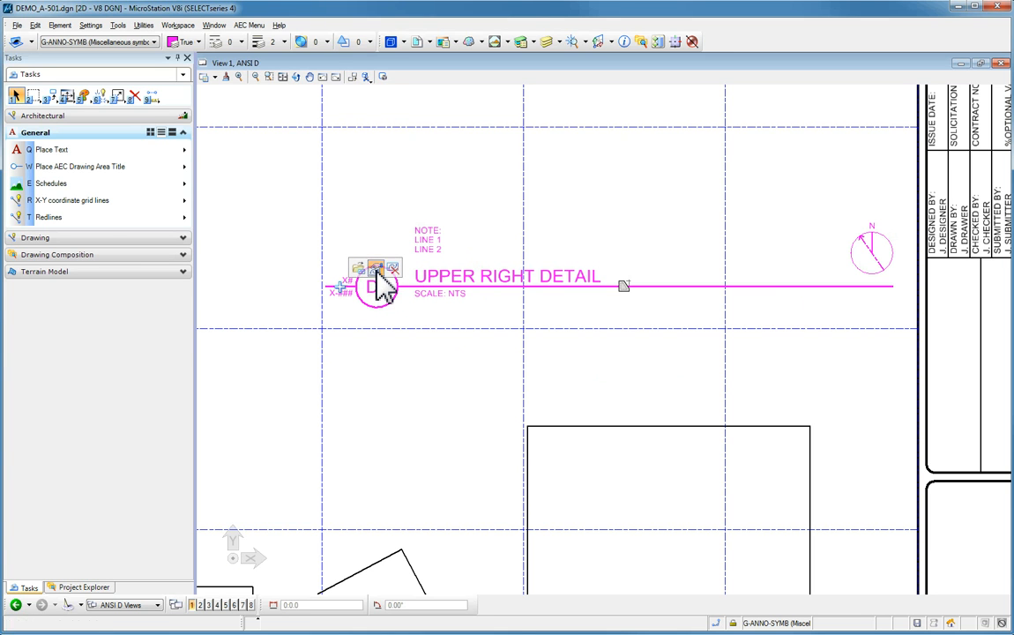
click(375, 269)
drag(103, 228, 767, 68)
click(765, 124)
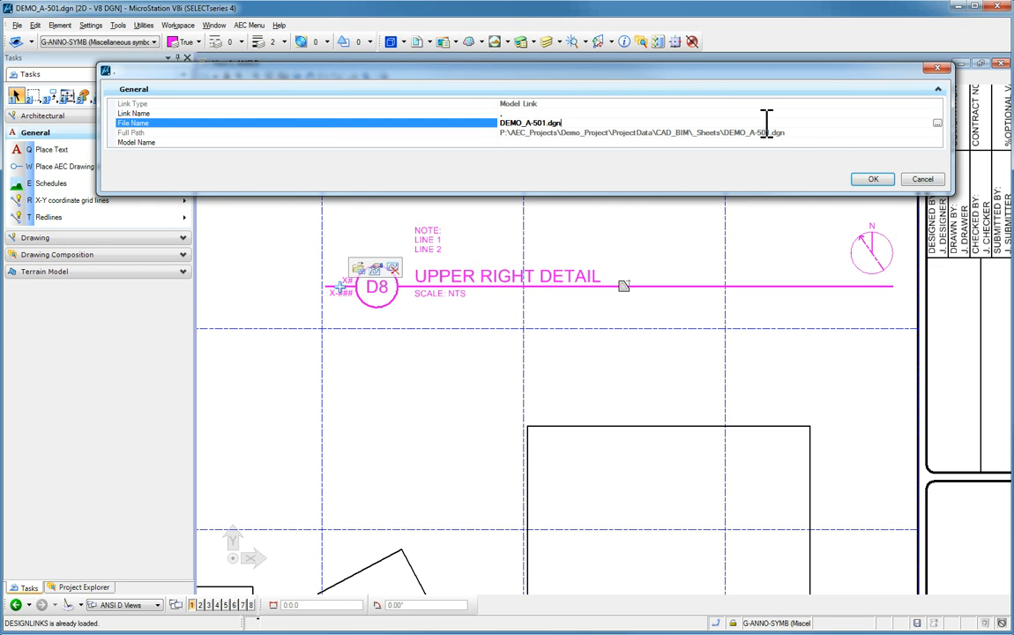
click(937, 123)
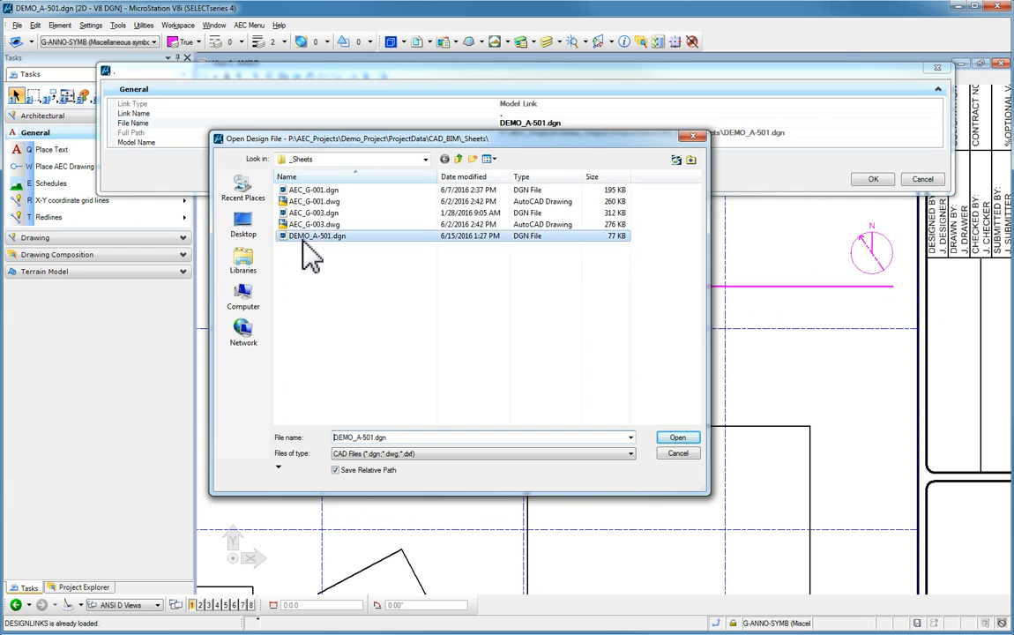
double_click(353, 236)
click(673, 142)
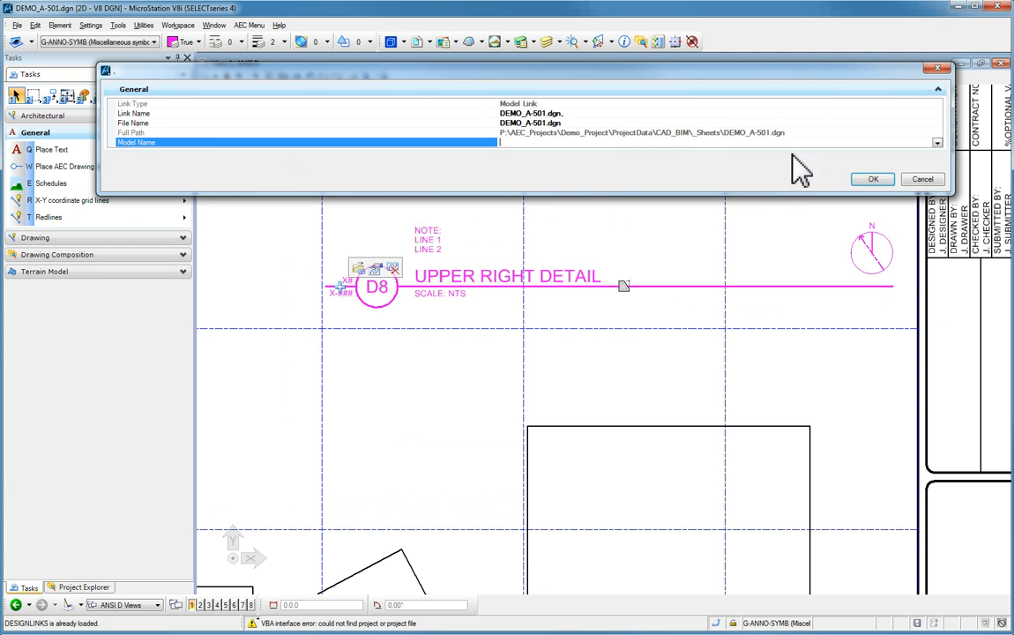
click(937, 142)
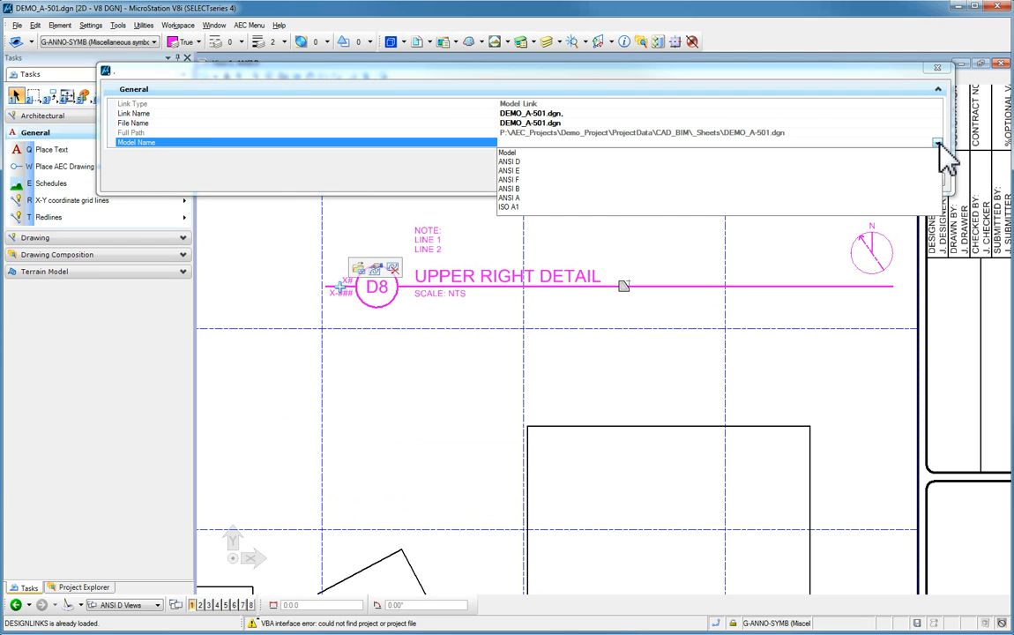
click(508, 173)
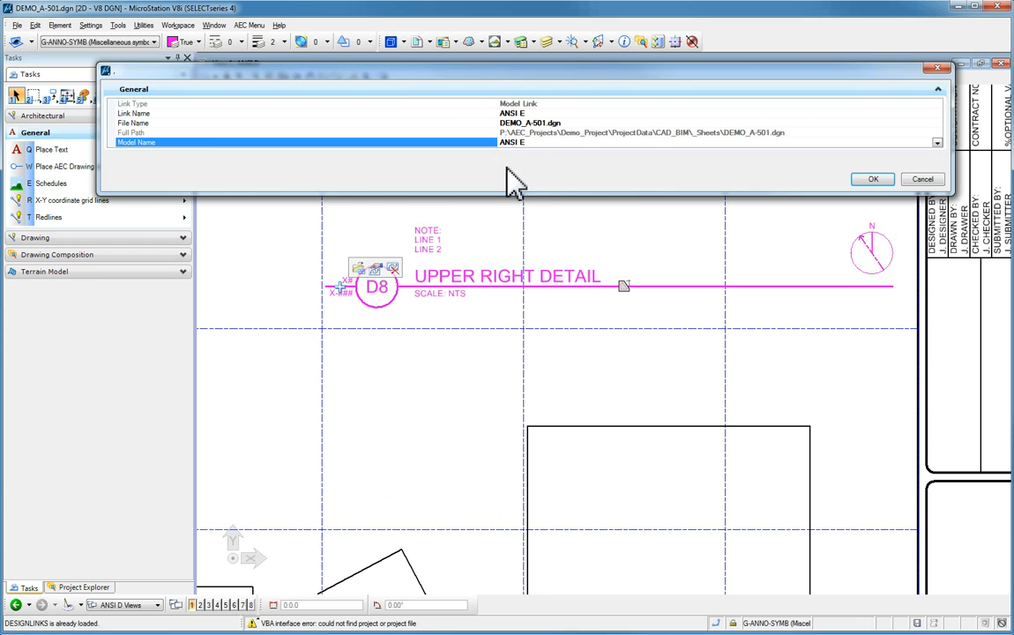
click(872, 180)
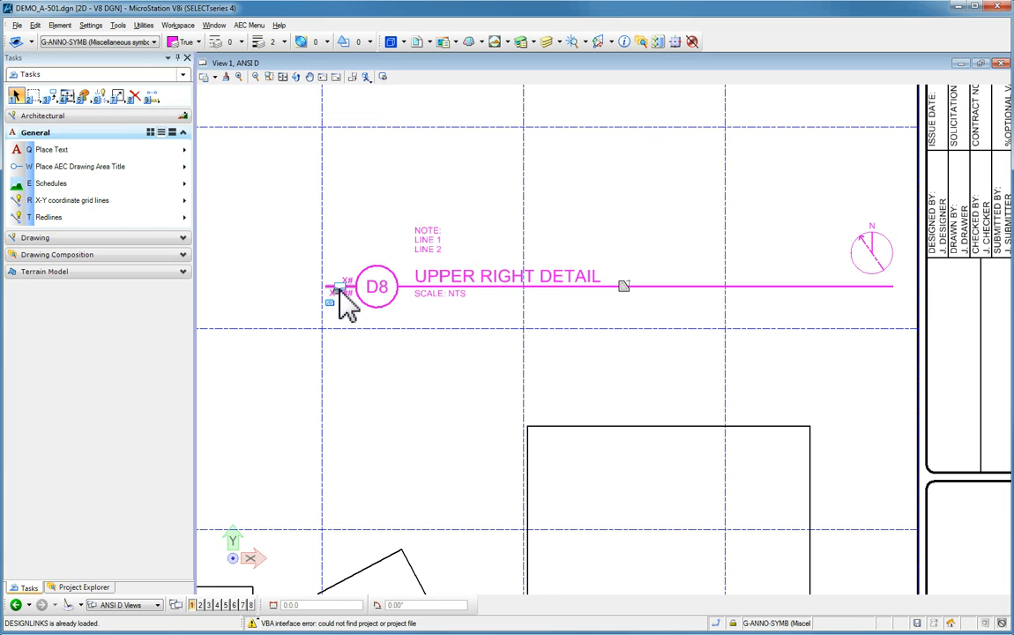
Place the LOWER RIGHT DETAIL drawing area title with a bar scale below the lower-right detail, spanning grid blocks A7 to A10.
mouse_move(341, 292)
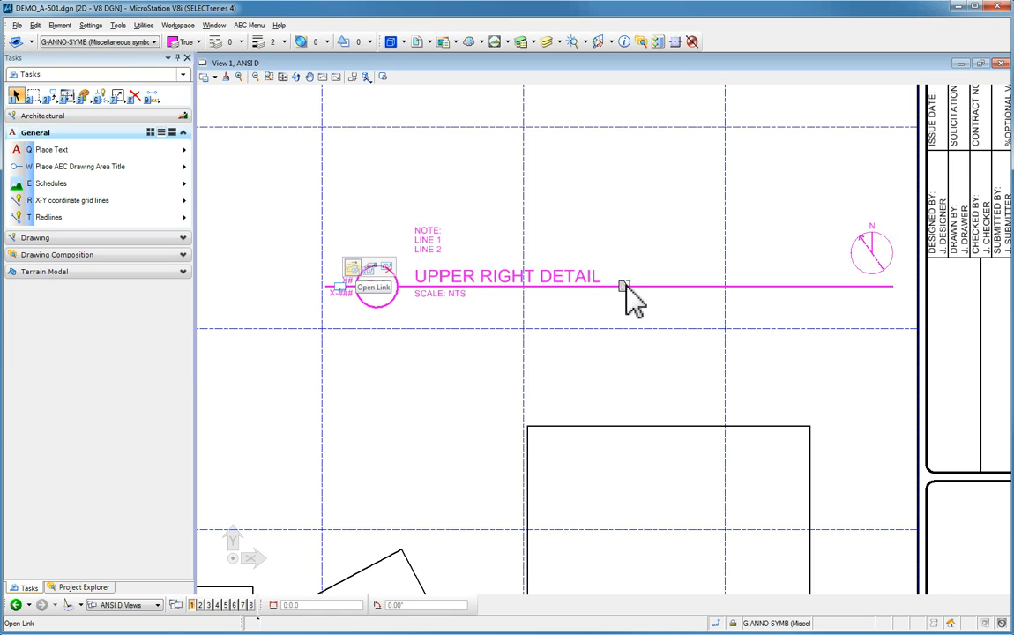
mouse_move(623, 290)
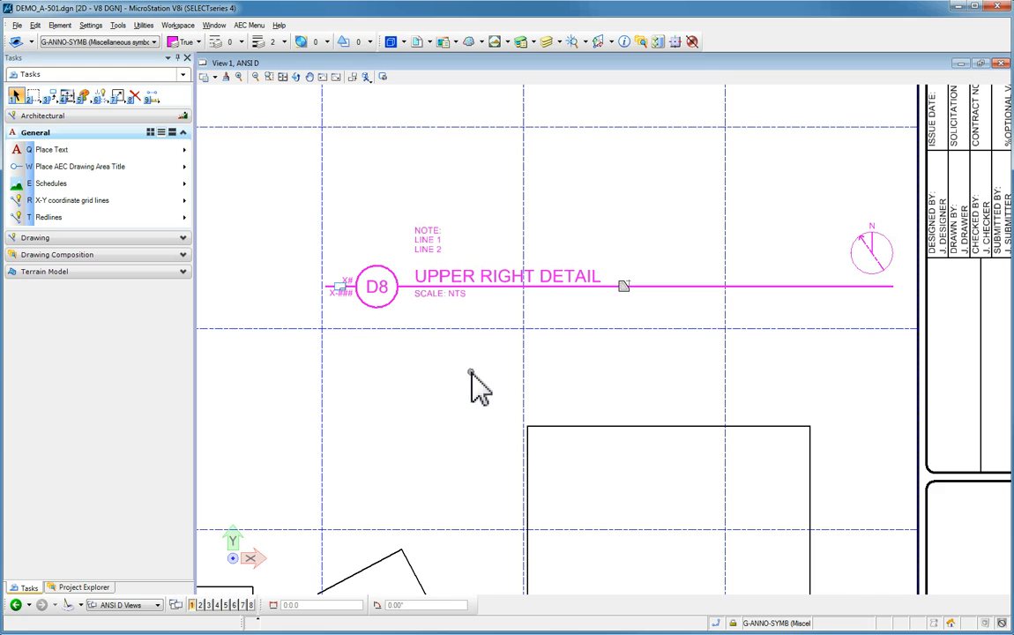
scroll(514, 335, down, 2)
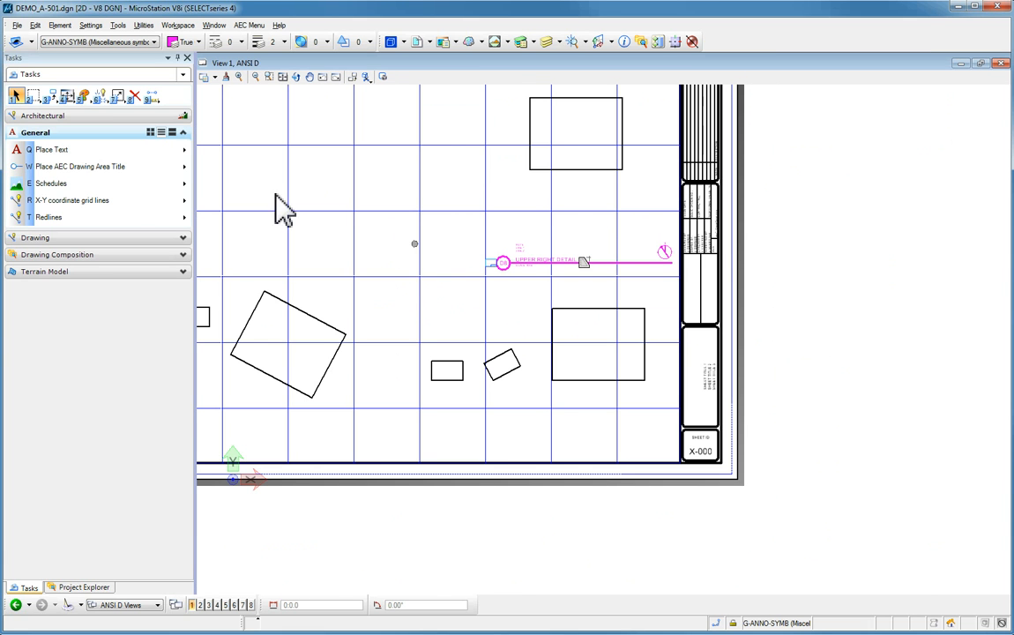
click(68, 168)
mouse_move(61, 273)
mouse_down()
mouse_move(344, 163)
mouse_move(435, 88)
mouse_move(473, 109)
mouse_up()
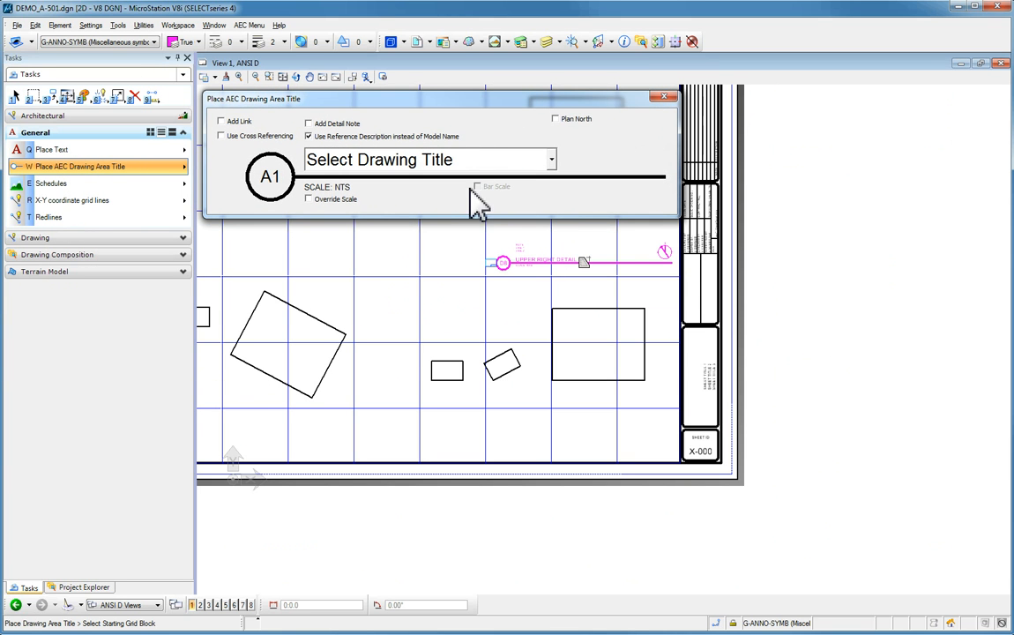
click(550, 159)
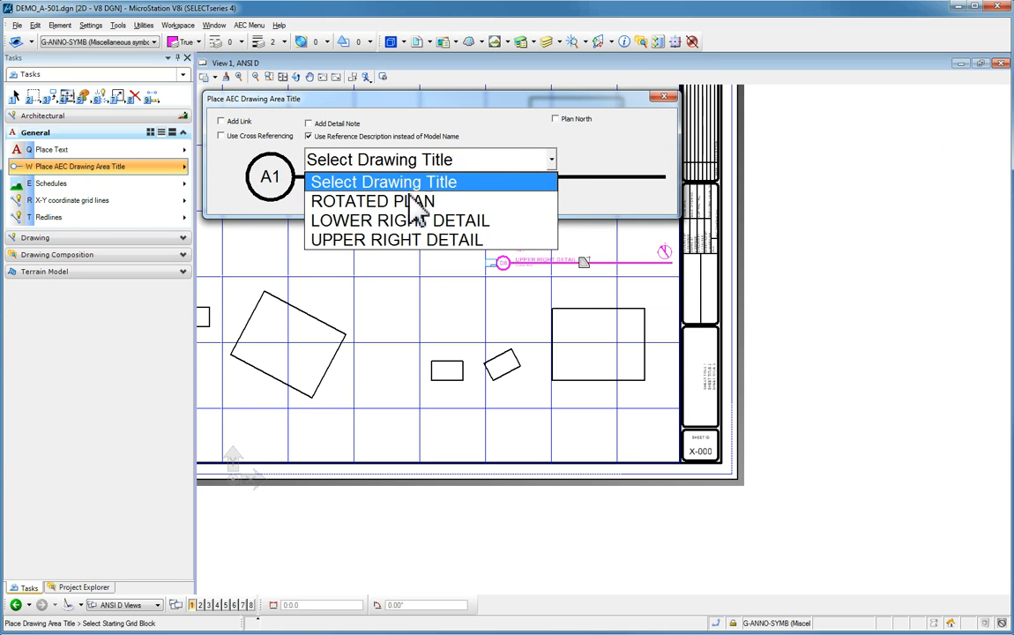
click(373, 223)
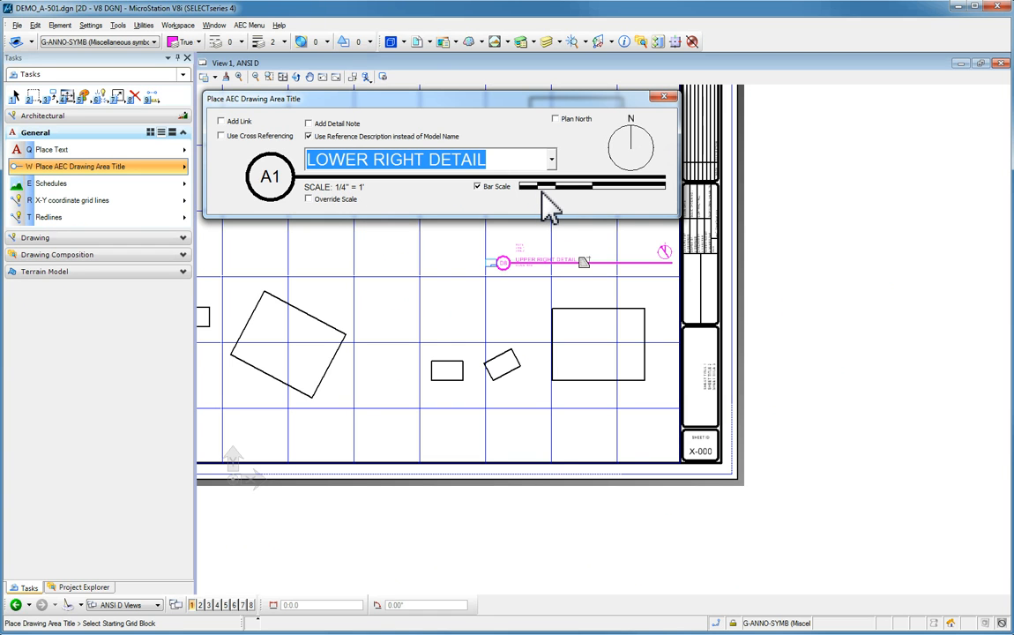
click(435, 429)
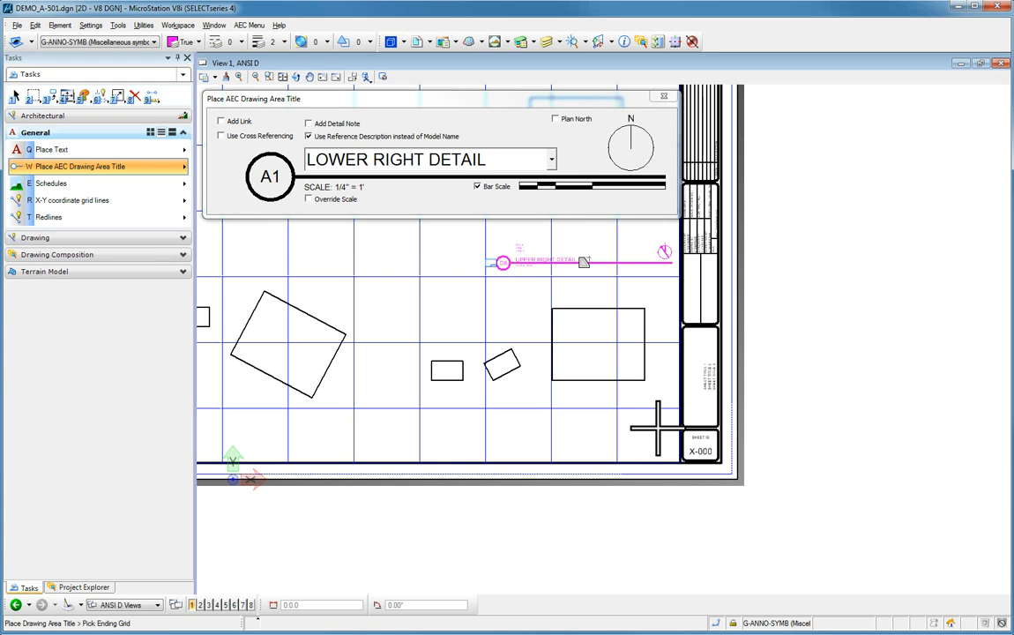
click(656, 427)
Examine the bar scale, grid number and scale text of the placed LOWER RIGHT DETAIL title, and review the UPPER RIGHT DETAIL title.
scroll(608, 476, up, 4)
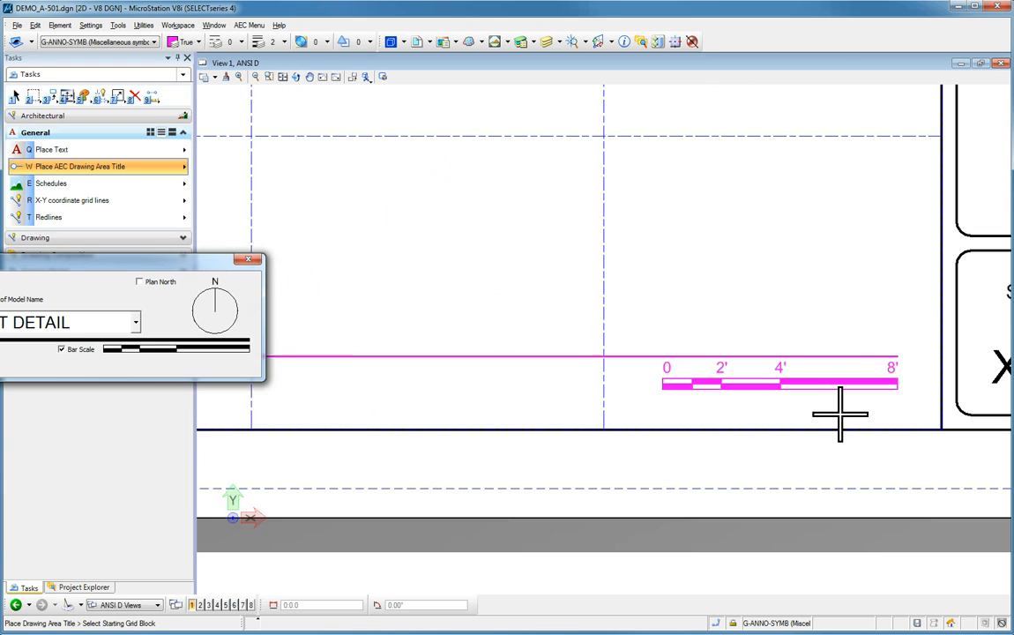
scroll(839, 414, up, 2)
scroll(892, 388, down, 5)
scroll(906, 396, down, 2)
scroll(527, 388, up, 5)
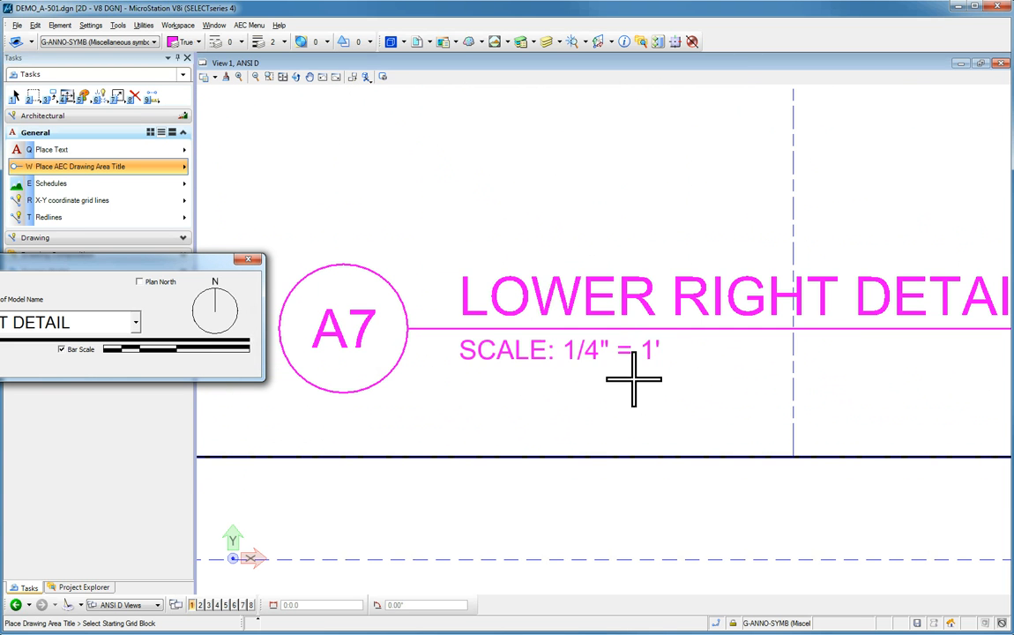
scroll(392, 370, down, 5)
scroll(385, 368, up, 2)
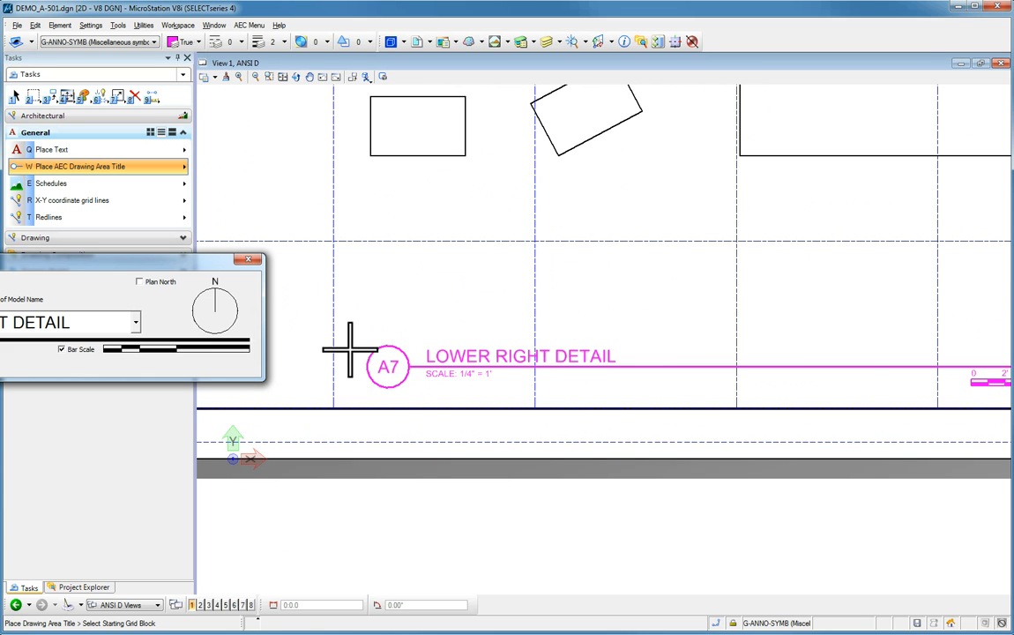
scroll(394, 372, down, 2)
scroll(401, 366, up, 2)
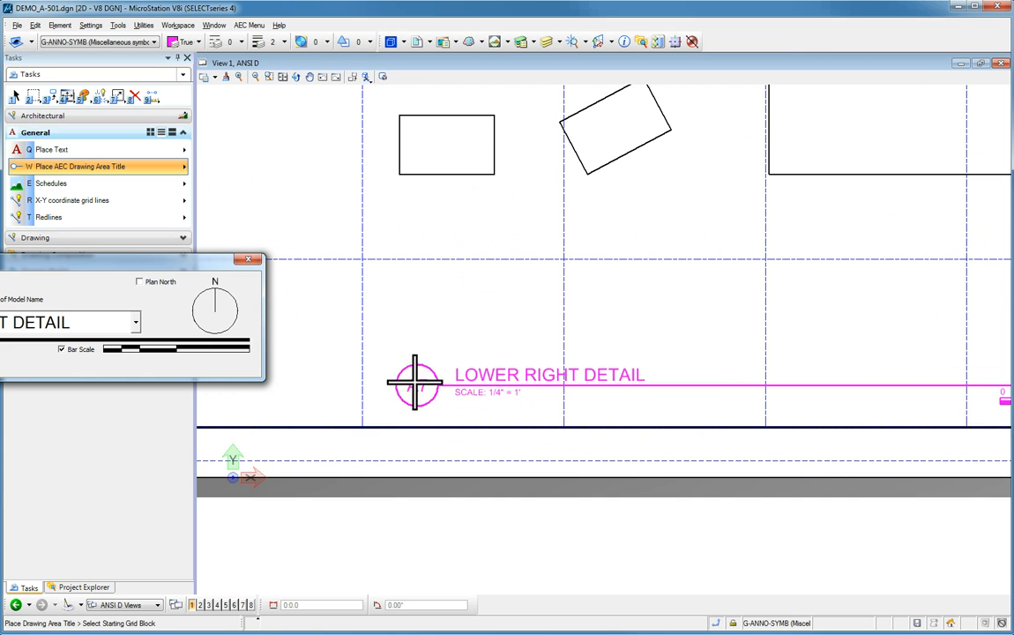
scroll(407, 391, down, 2)
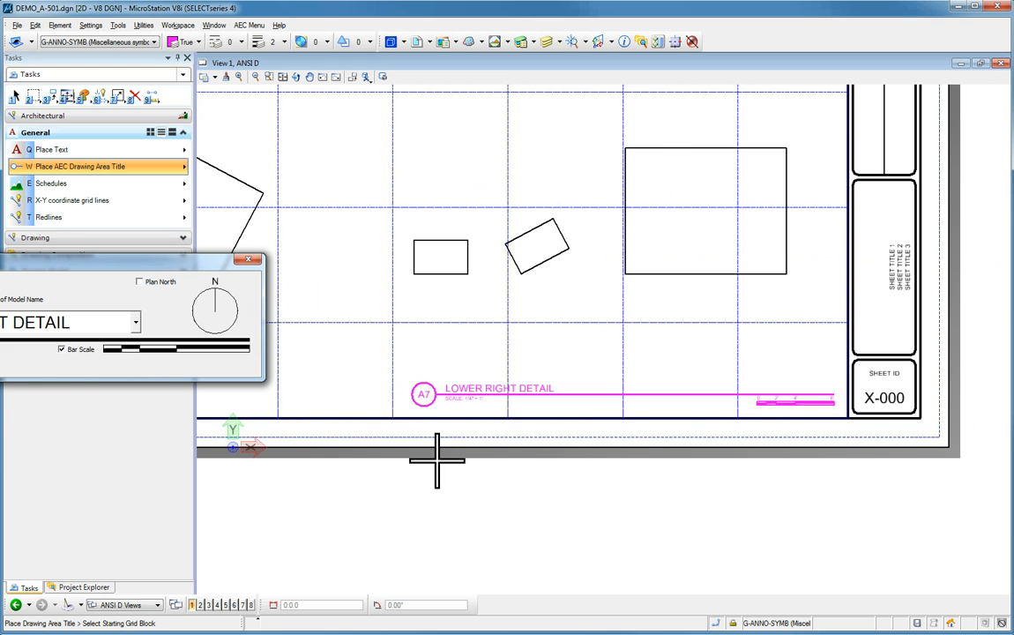
scroll(431, 414, down, 2)
scroll(459, 331, up, 4)
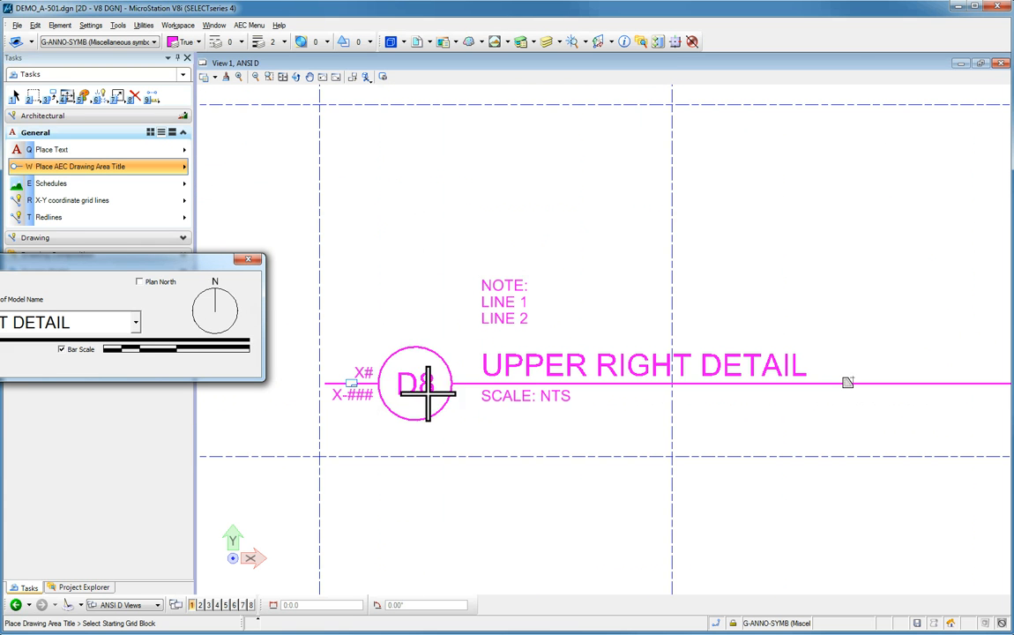
scroll(670, 370, down, 3)
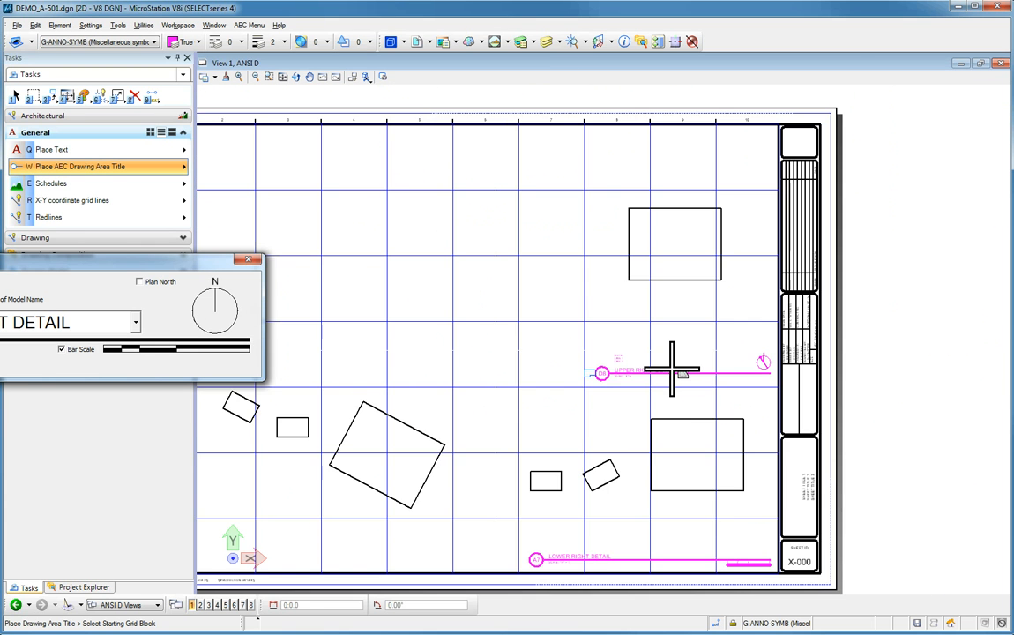
Place the ROTATED PLAN title with north arrows and bar scale below the large rotated rectangle, spanning grid blocks A2 to A5, and close the title dialog.
mouse_move(74, 259)
mouse_down()
mouse_move(598, 165)
mouse_move(648, 141)
mouse_up()
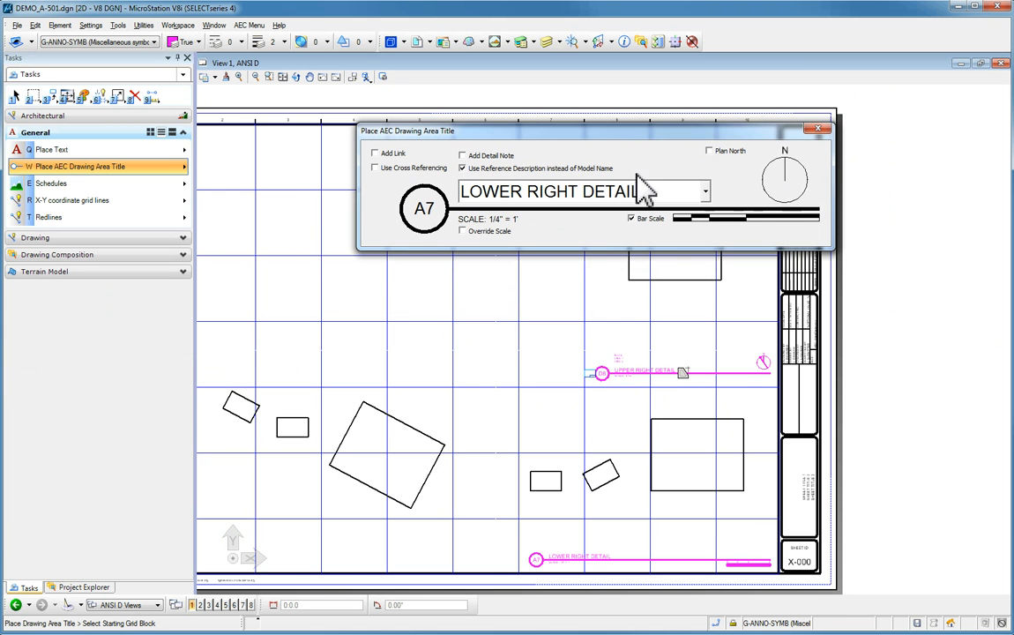
scroll(573, 291, down, 2)
scroll(450, 310, up, 4)
scroll(432, 313, down, 2)
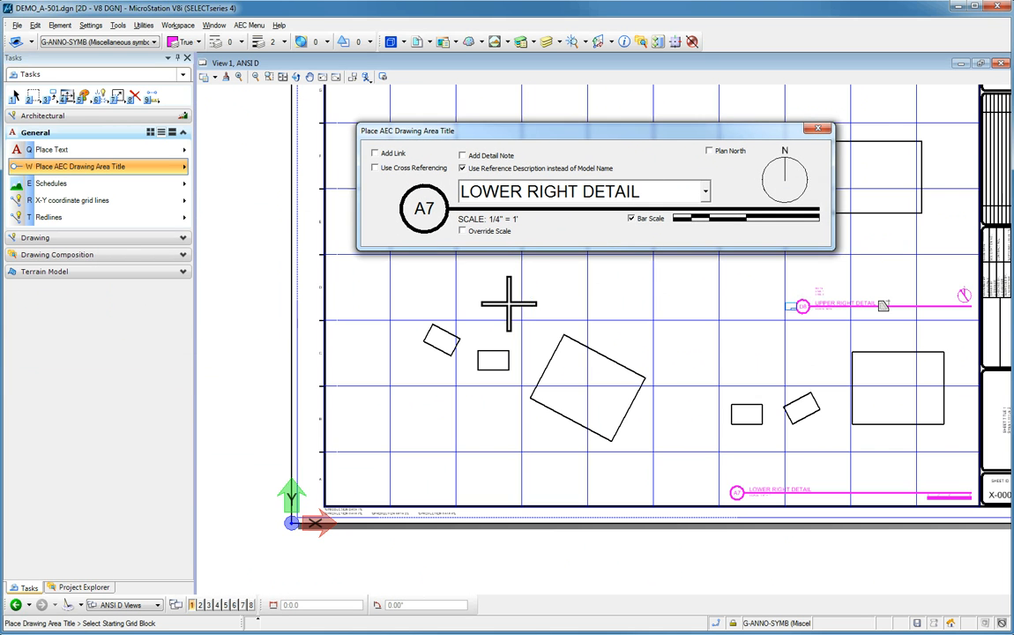
scroll(509, 464, up, 2)
mouse_move(526, 134)
mouse_down()
mouse_move(520, 103)
mouse_move(488, 65)
mouse_up()
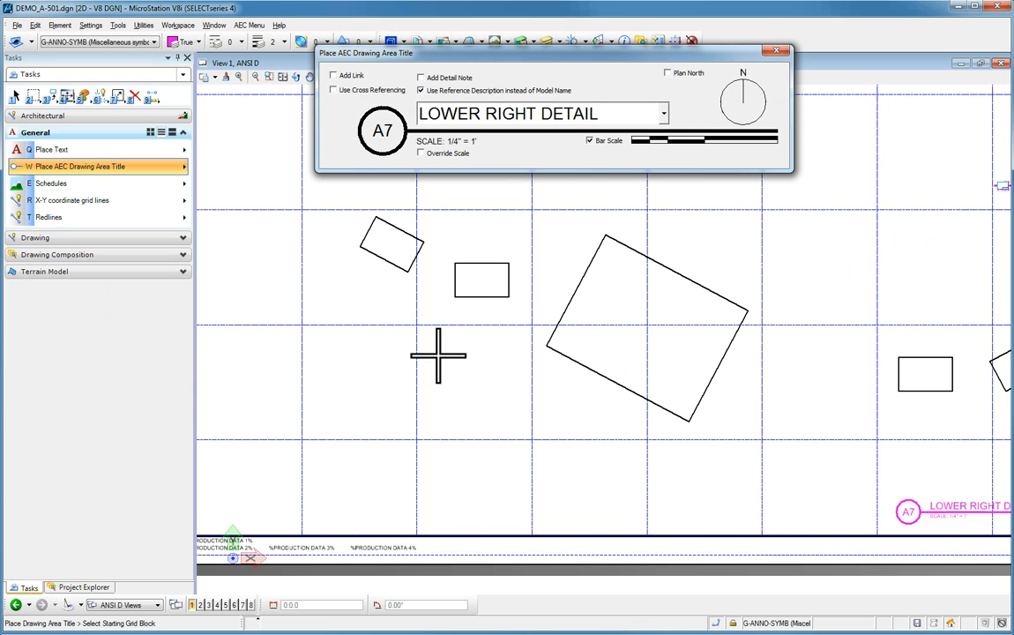
click(663, 114)
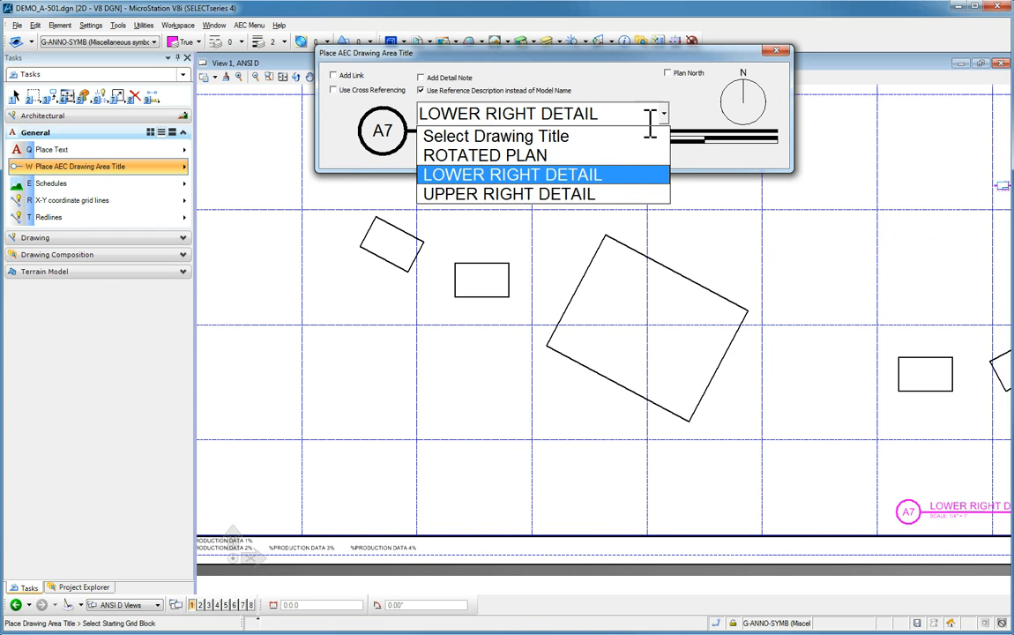
click(520, 155)
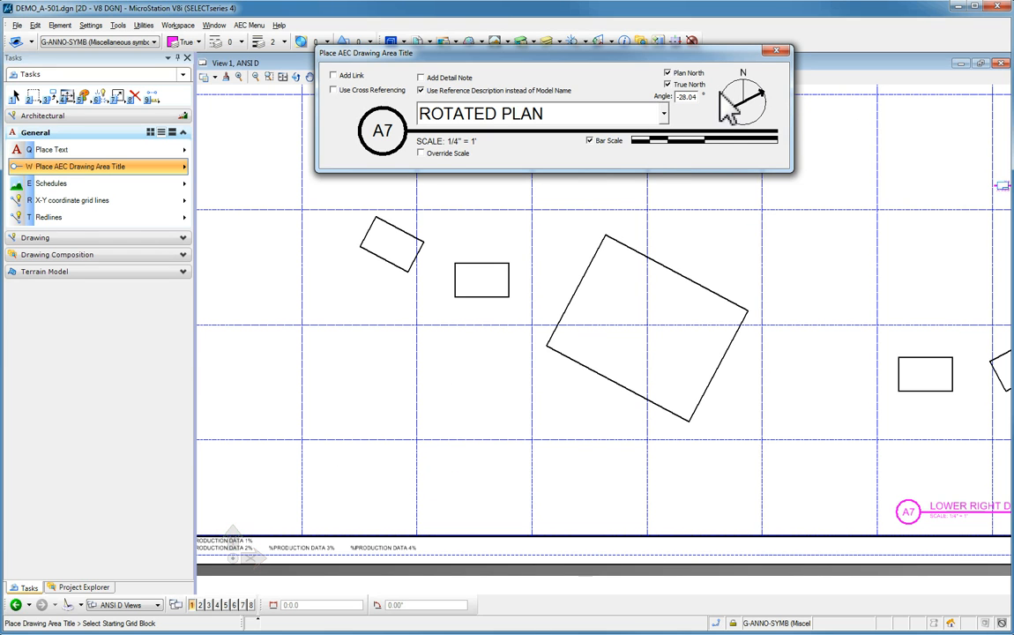
click(334, 488)
click(724, 489)
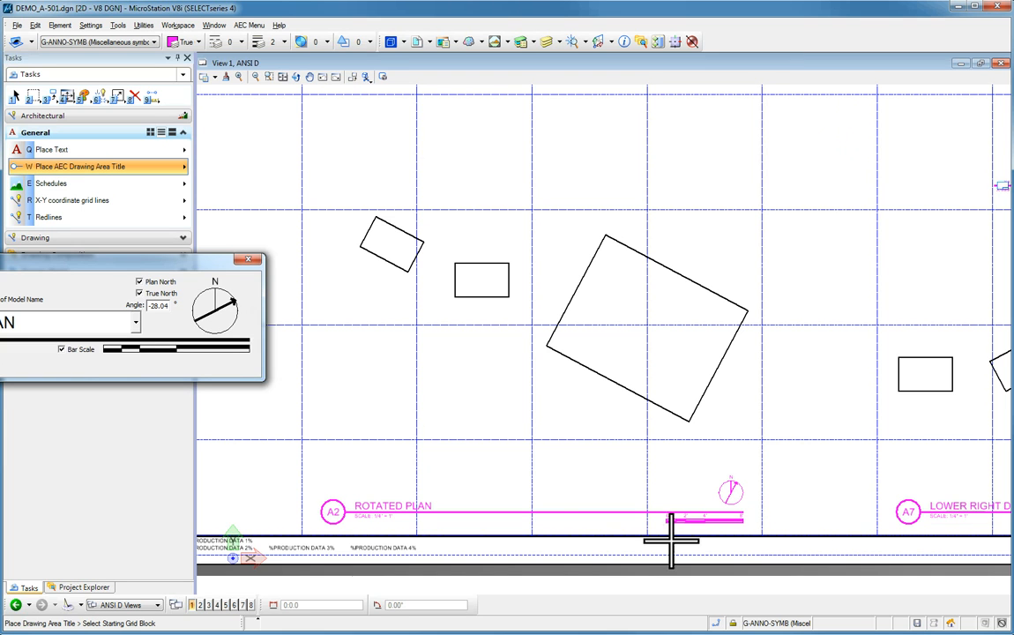
click(250, 261)
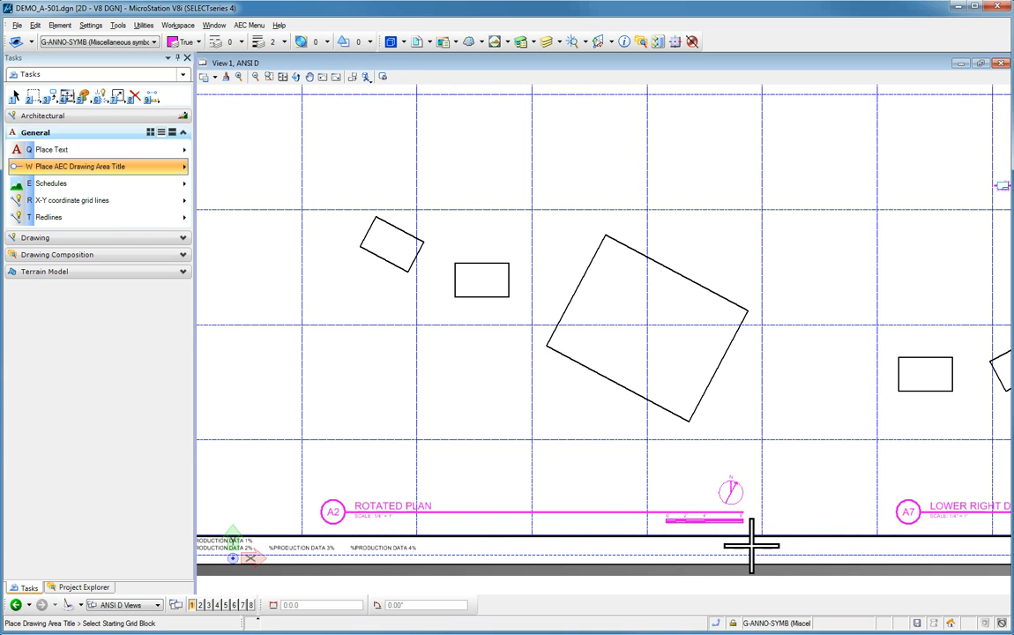
scroll(726, 501, up, 3)
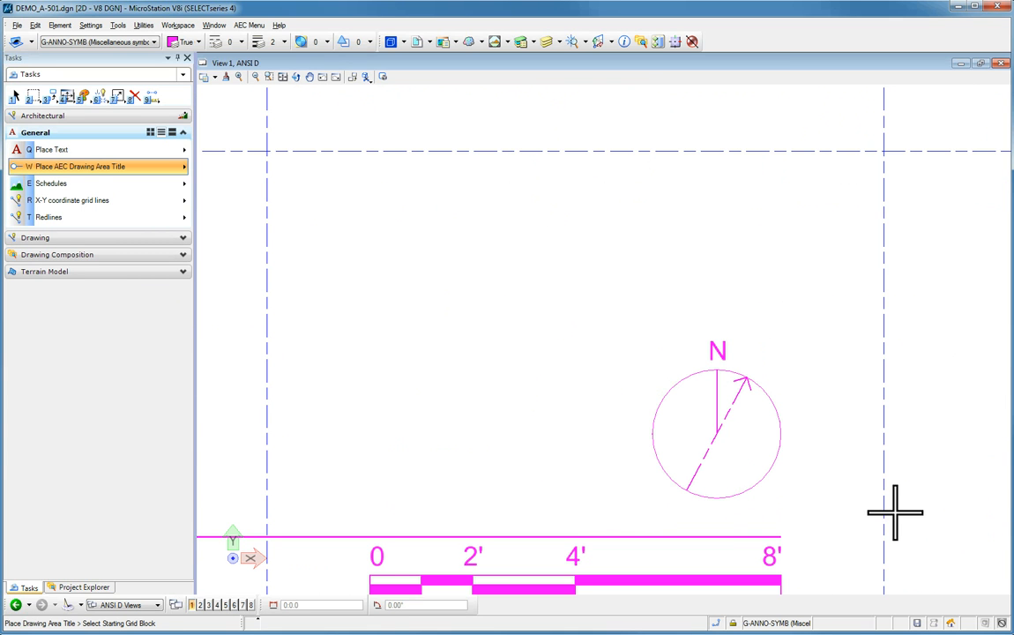